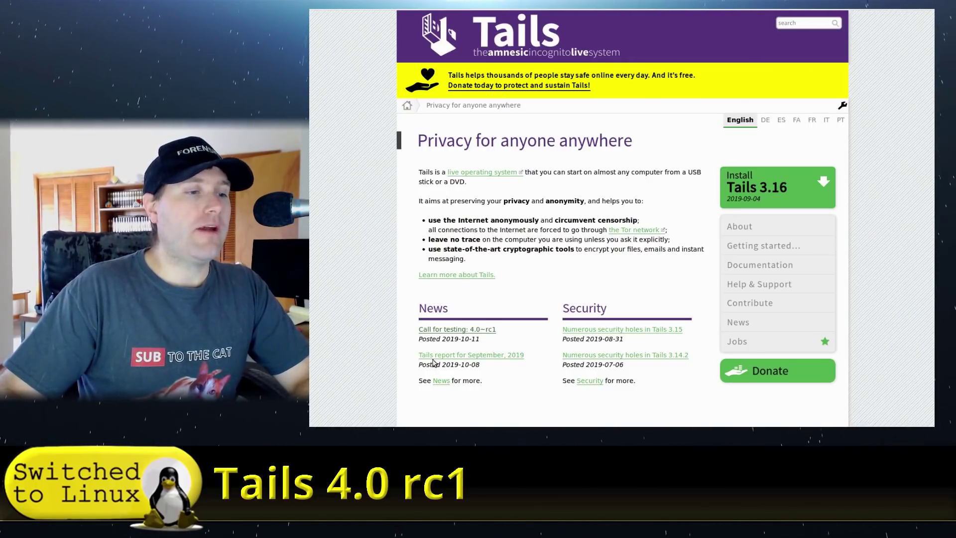
Open the 'Call for testing: 4.0~rc1' news post and scroll through its changes and known issues
click(457, 330)
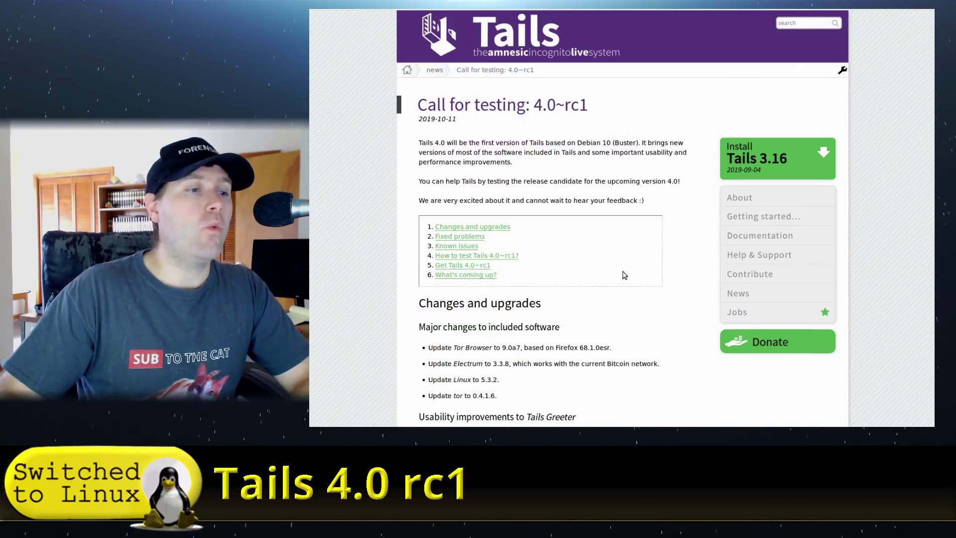
scroll(624, 275, down, 3)
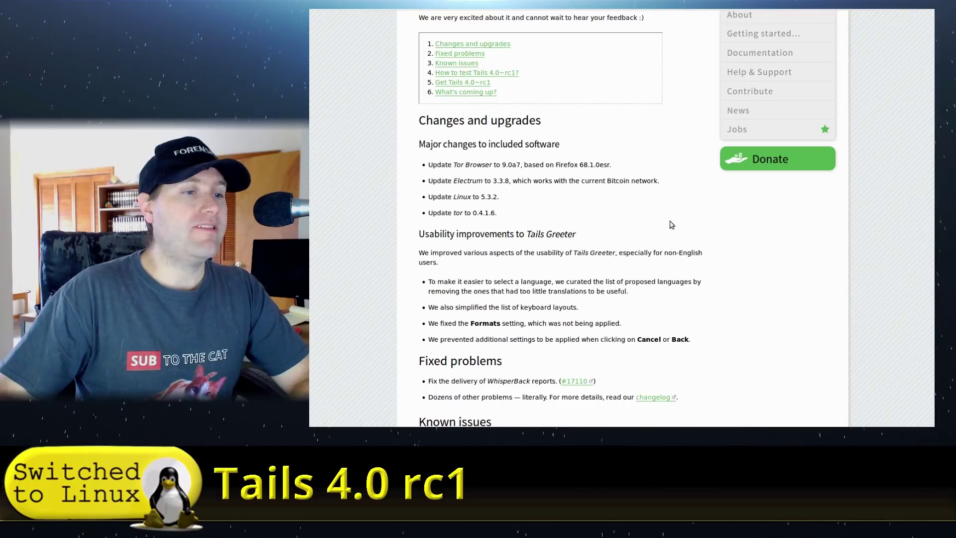
scroll(696, 237, down, 2)
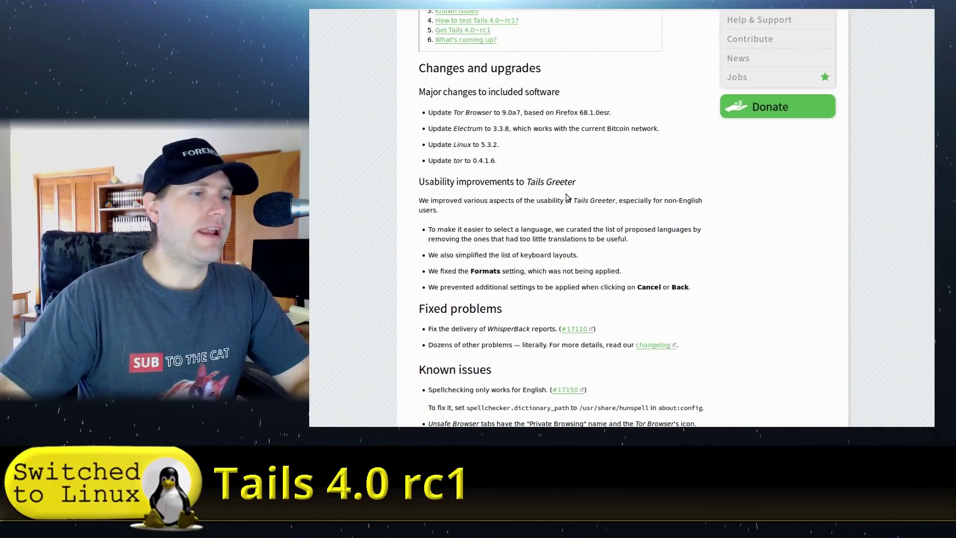
scroll(562, 248, down, 3)
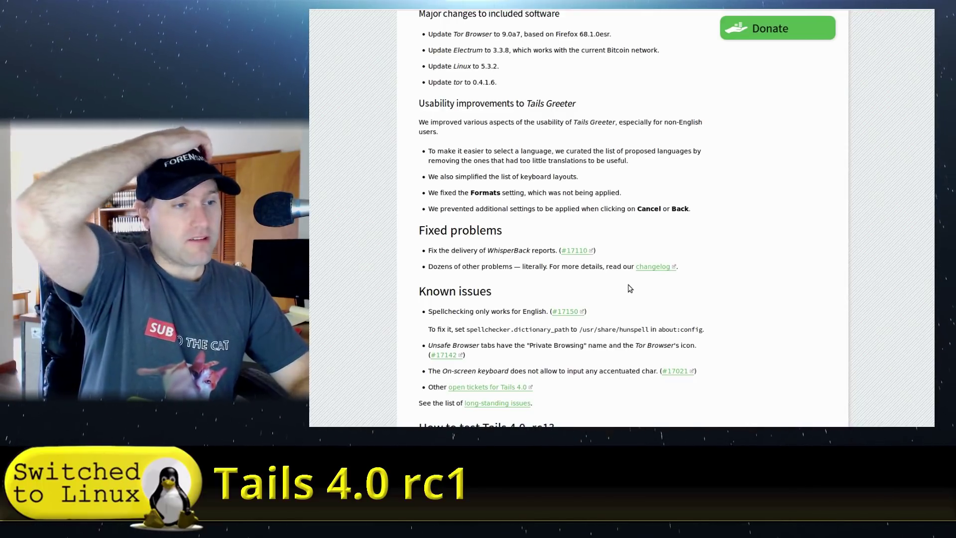
scroll(648, 254, down, 2)
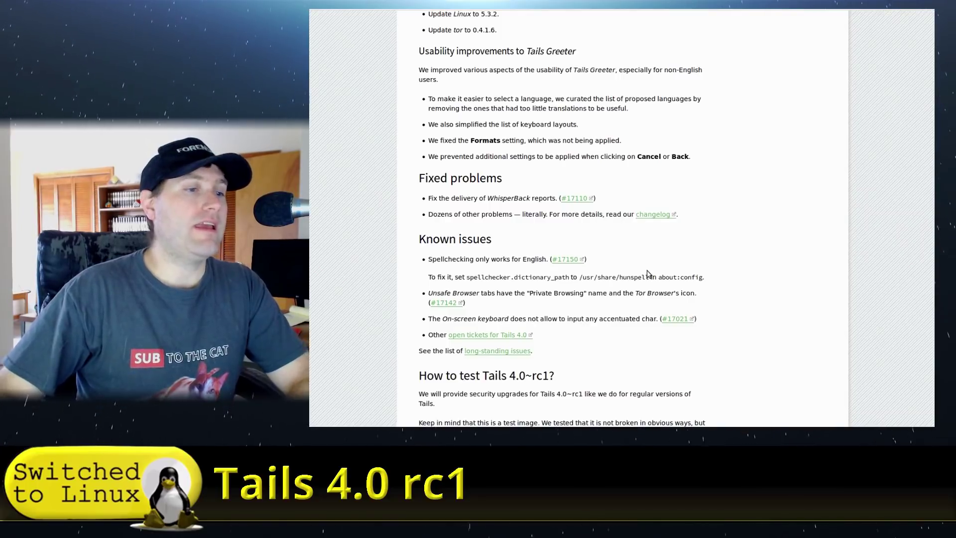
scroll(648, 274, down, 1)
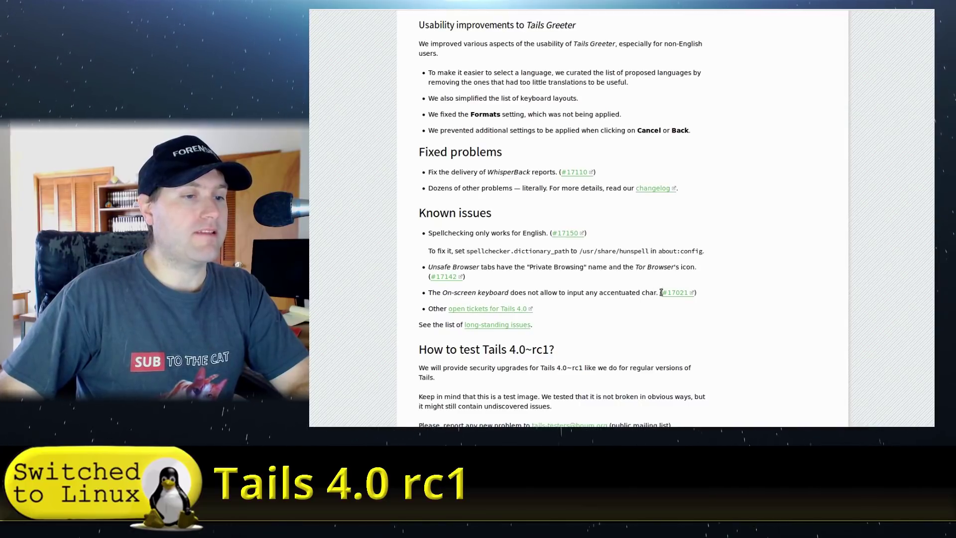
scroll(613, 322, down, 7)
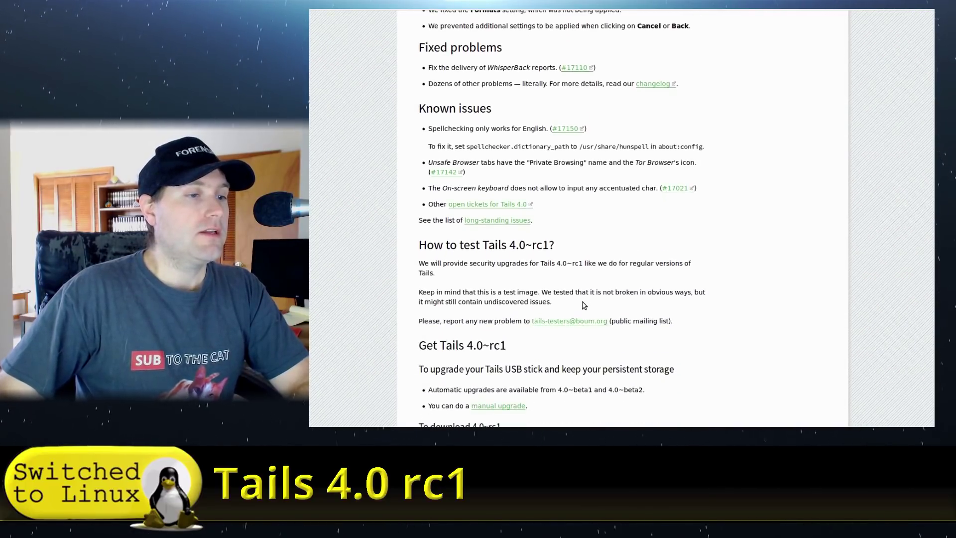
scroll(568, 241, down, 4)
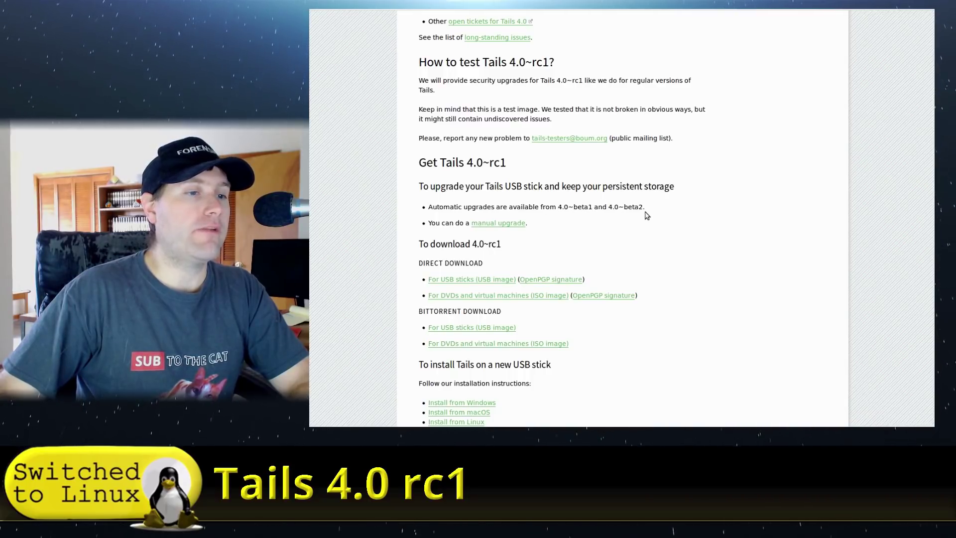
scroll(501, 262, down, 2)
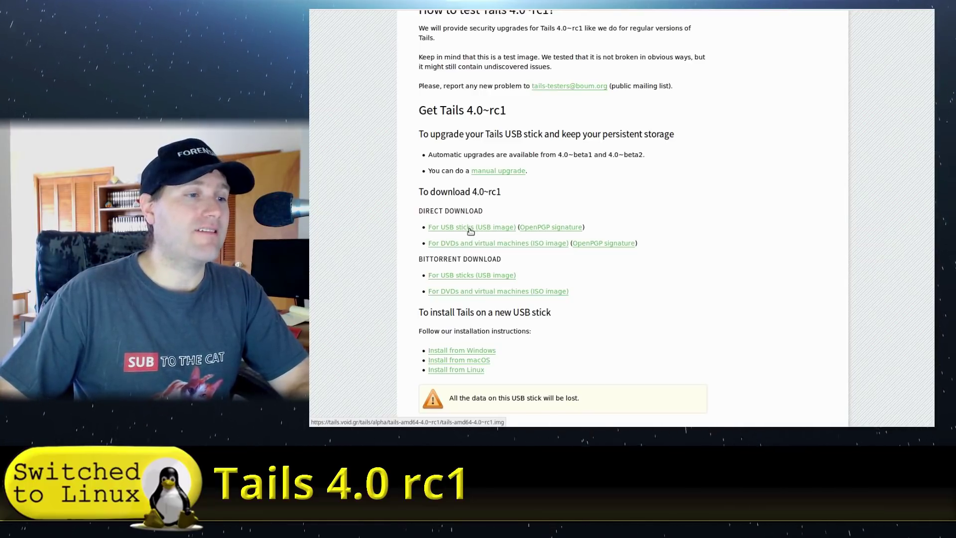
scroll(509, 262, down, 1)
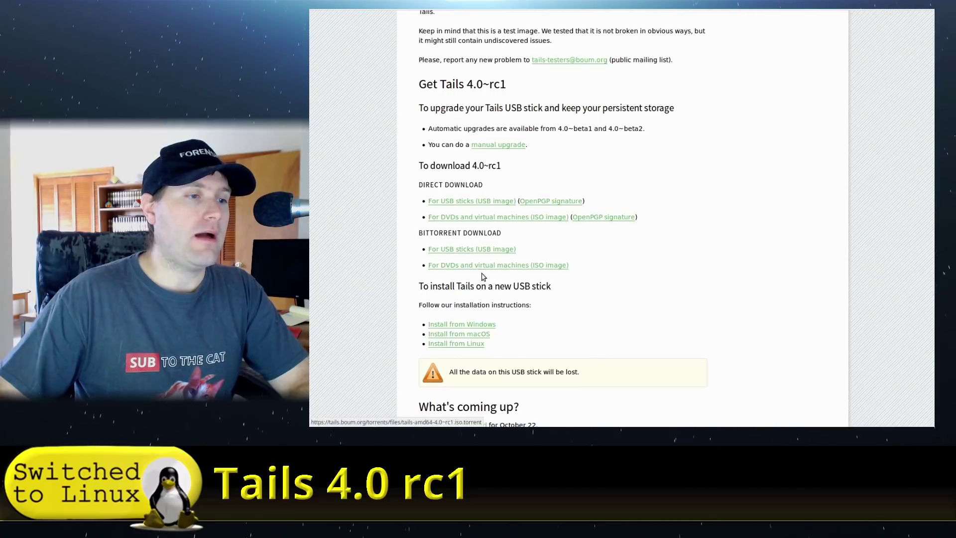
scroll(572, 245, down, 2)
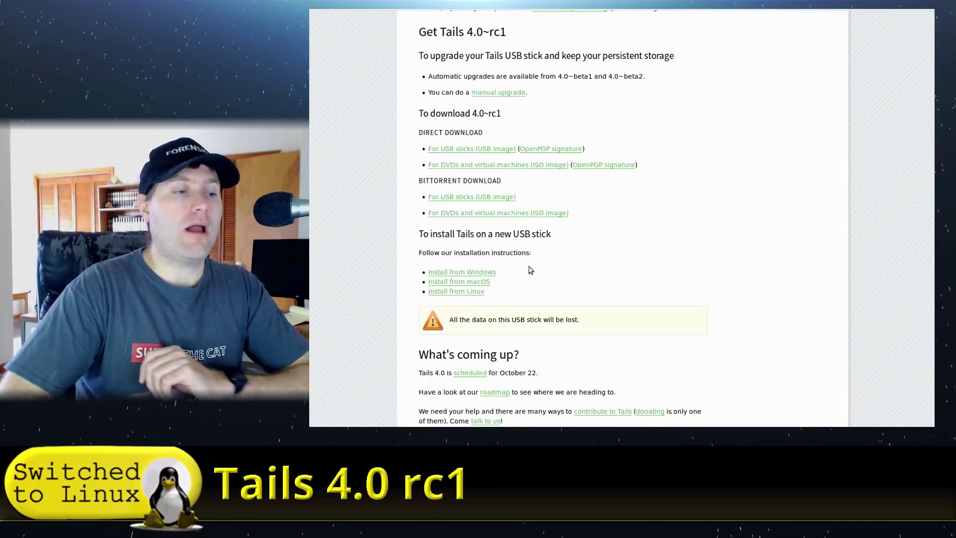
scroll(523, 298, down, 2)
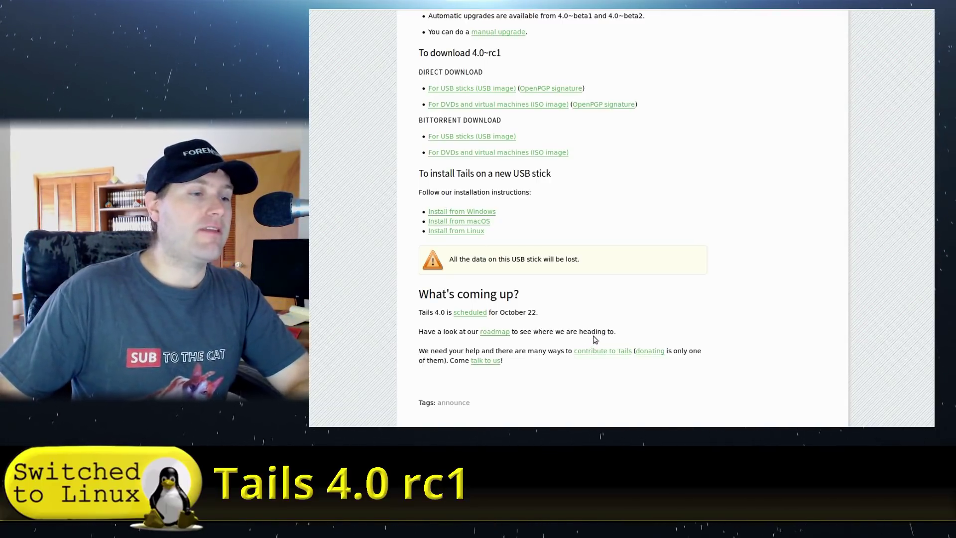
scroll(721, 336, up, 5)
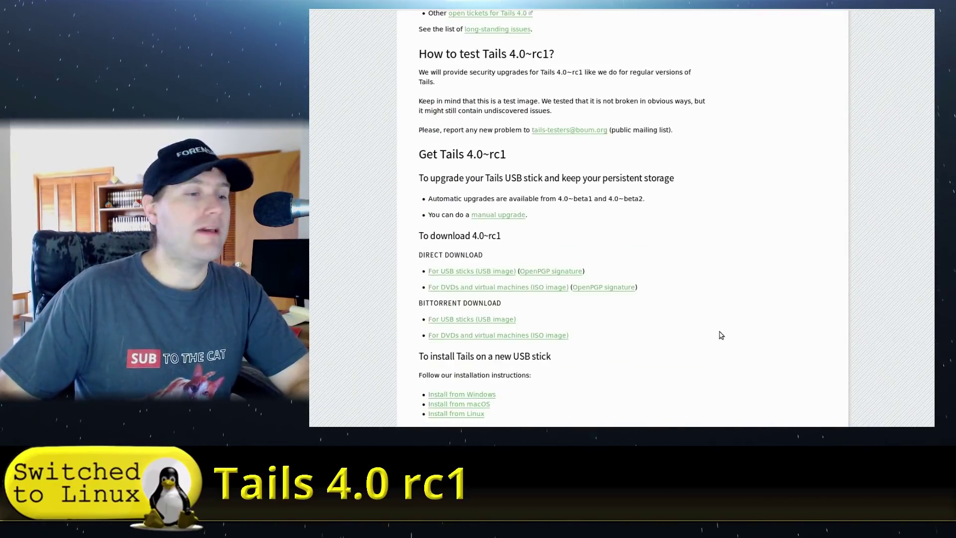
scroll(721, 335, down, 5)
scroll(722, 336, up, 20)
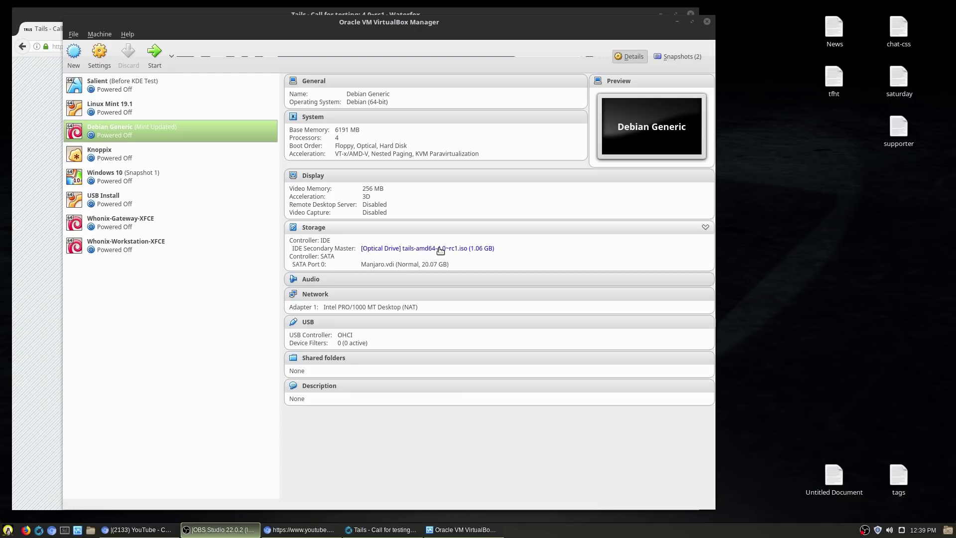
Start the Debian Generic VM to boot the tails-amd64-4.0~rc1.iso image
click(155, 52)
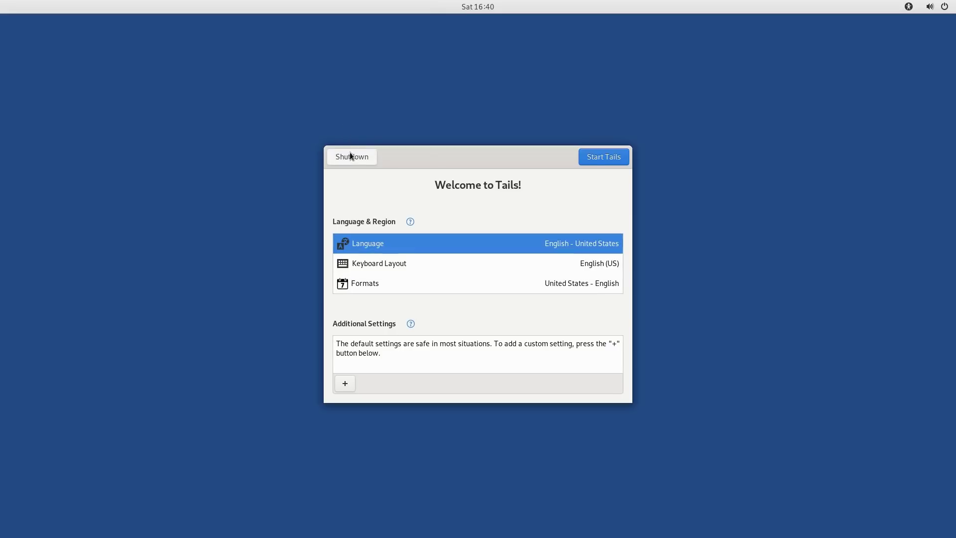
Look at the Network Connection option under Additional Settings, then cancel without adding any setting
click(345, 384)
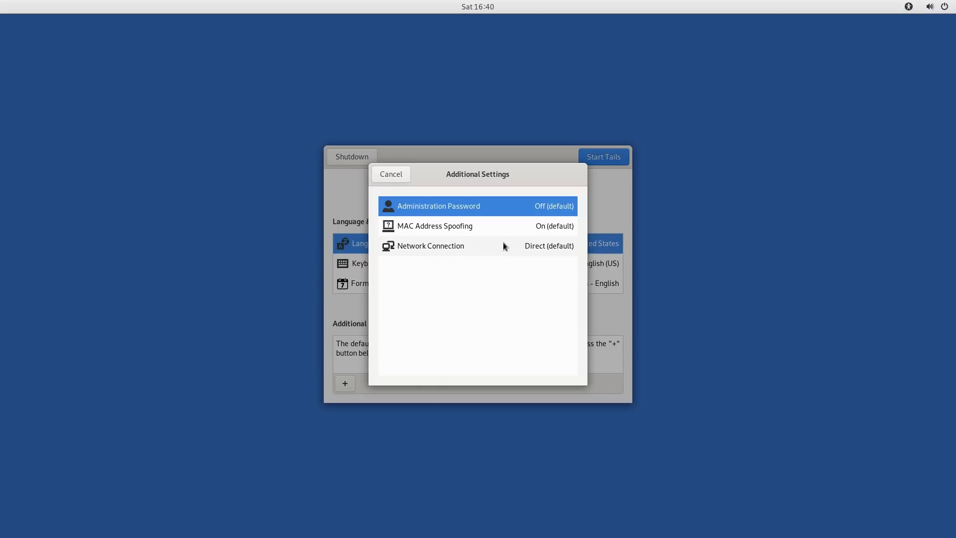
click(471, 246)
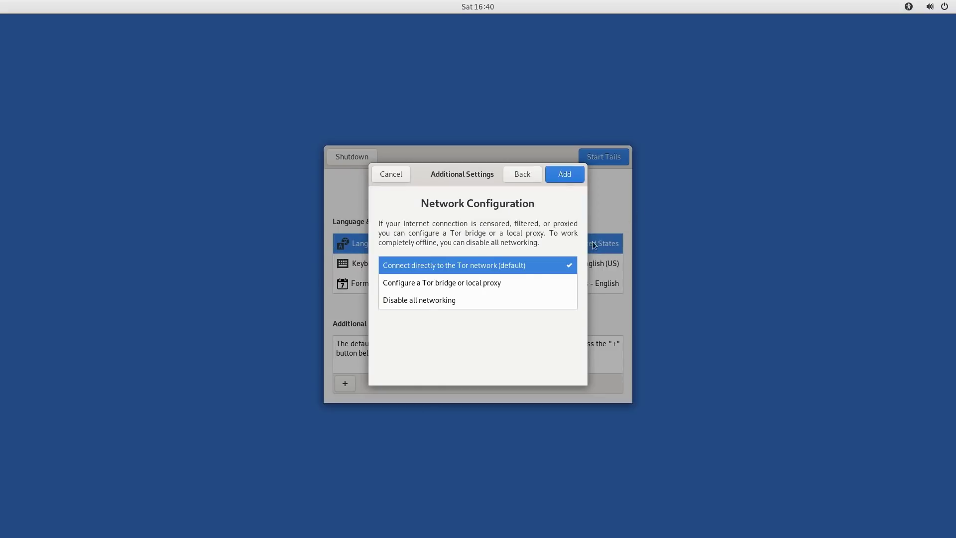
click(403, 172)
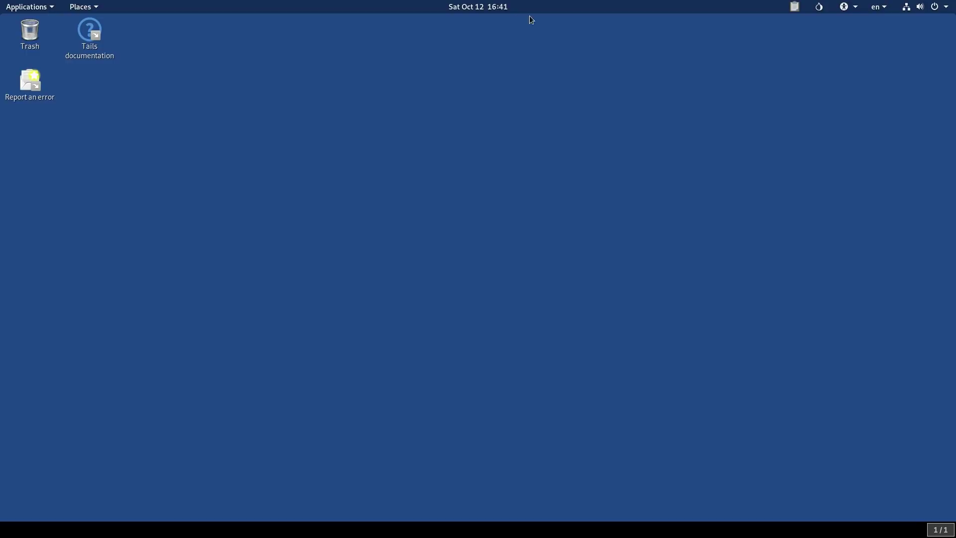
click(488, 11)
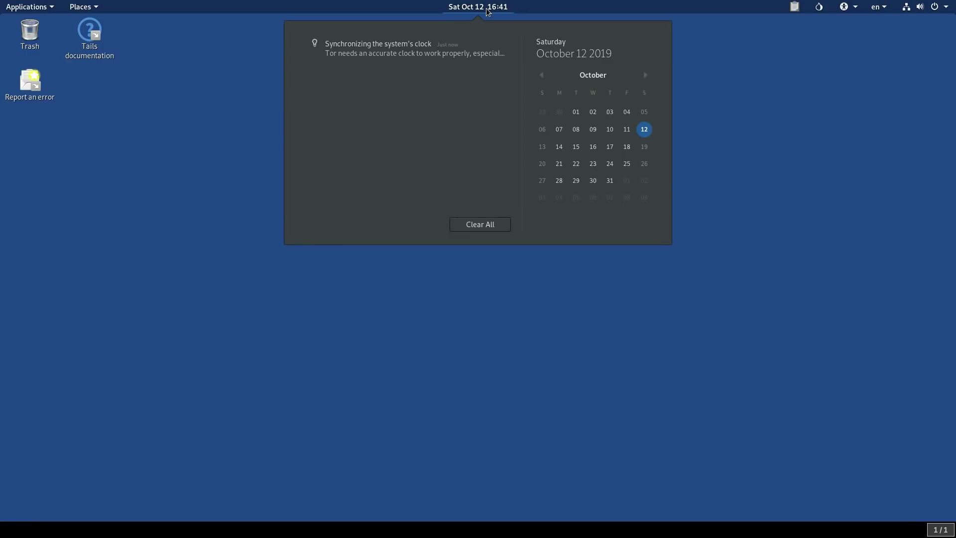
click(488, 11)
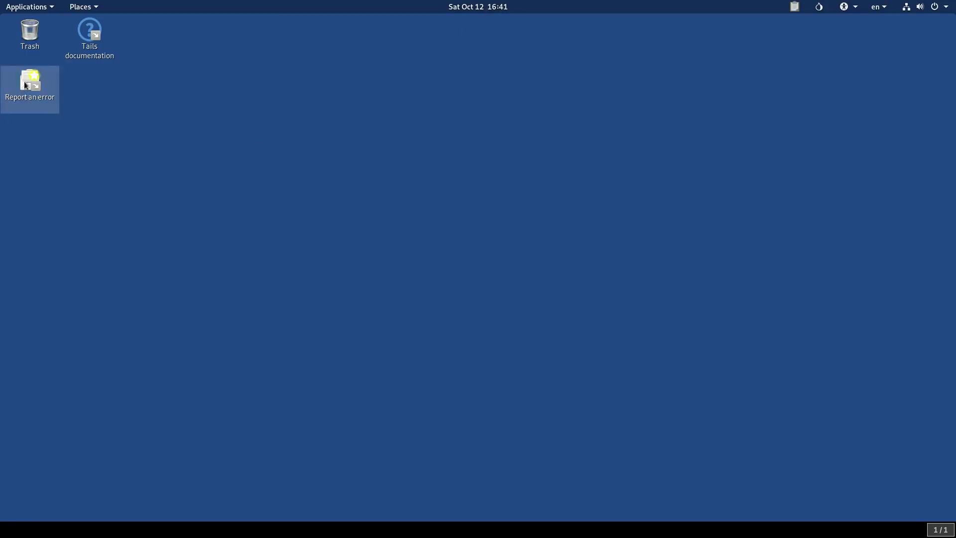
click(944, 8)
click(813, 88)
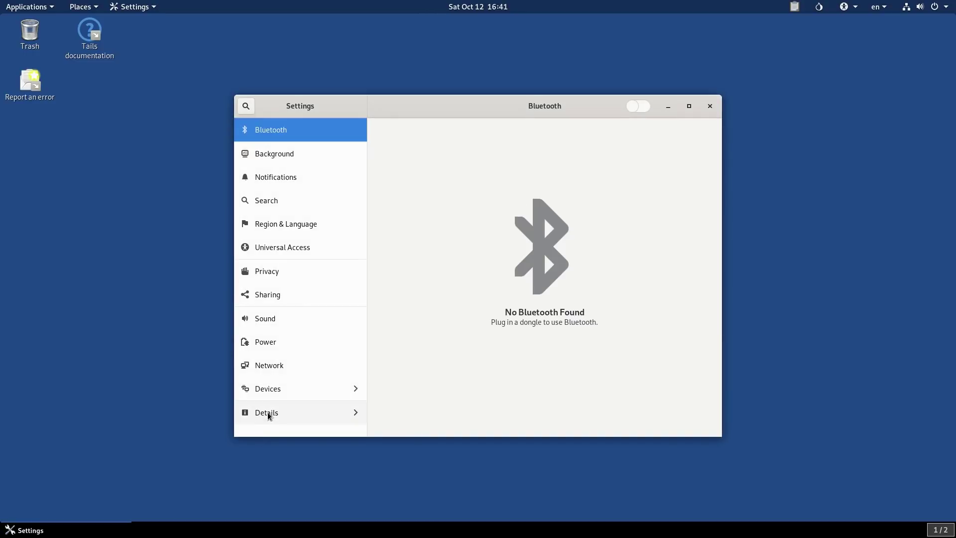
click(268, 413)
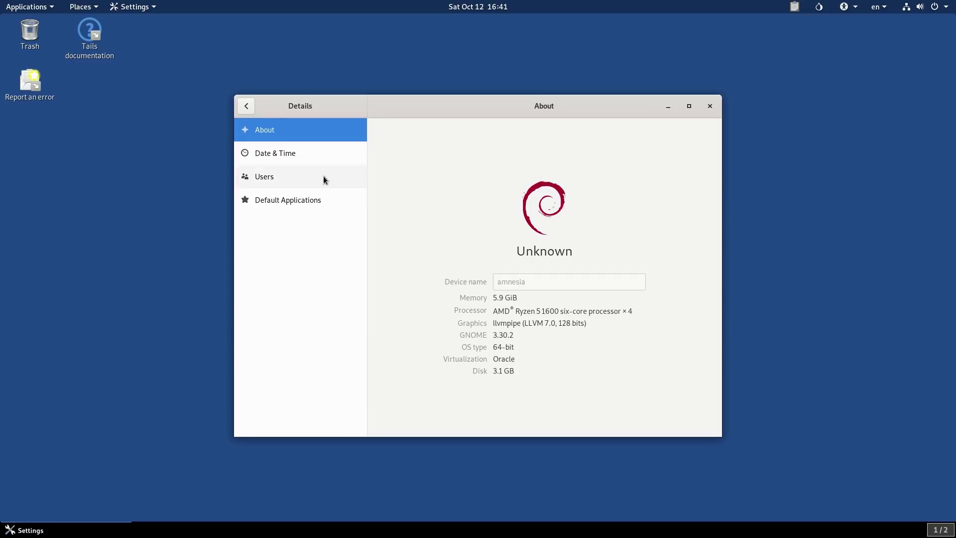
click(246, 106)
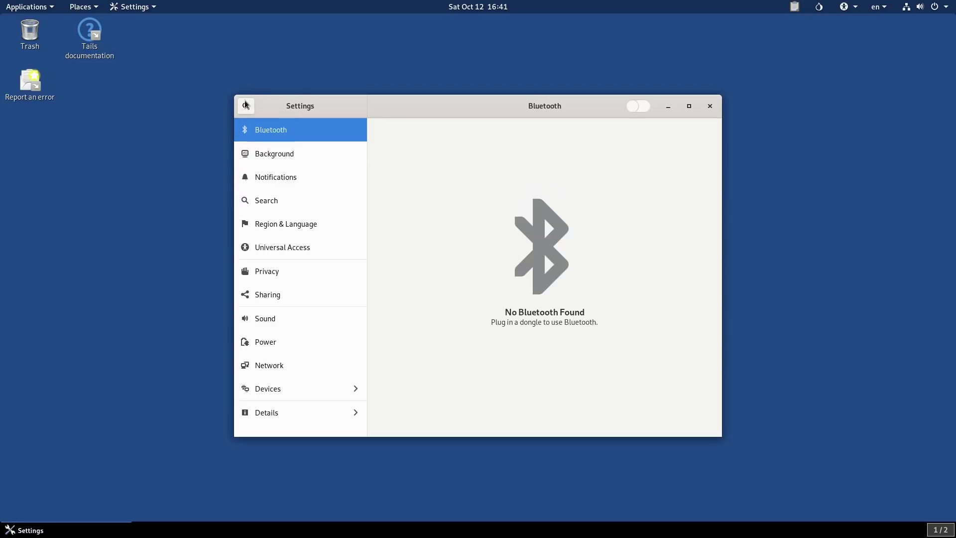
click(711, 106)
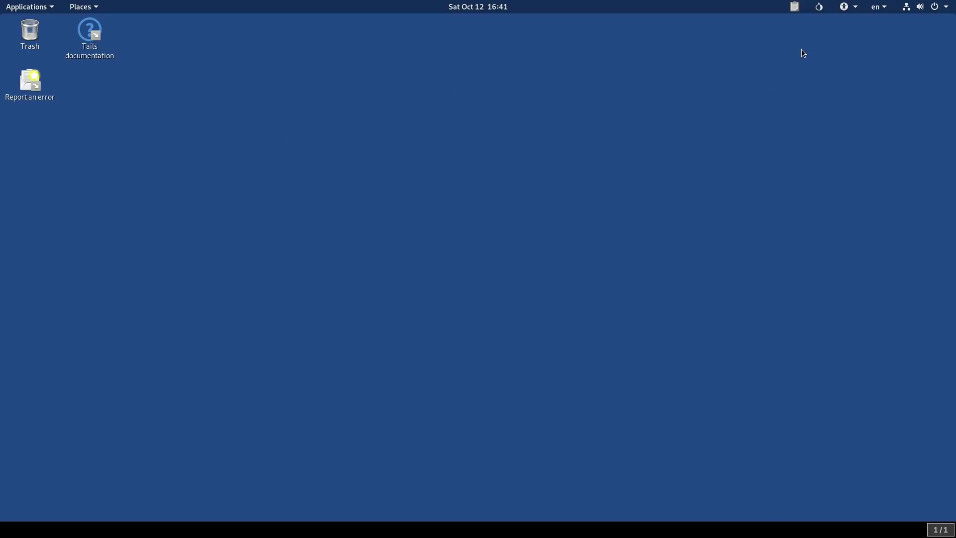
Launch Onion Circuits to inspect the Tor circuits, then close its window
click(823, 6)
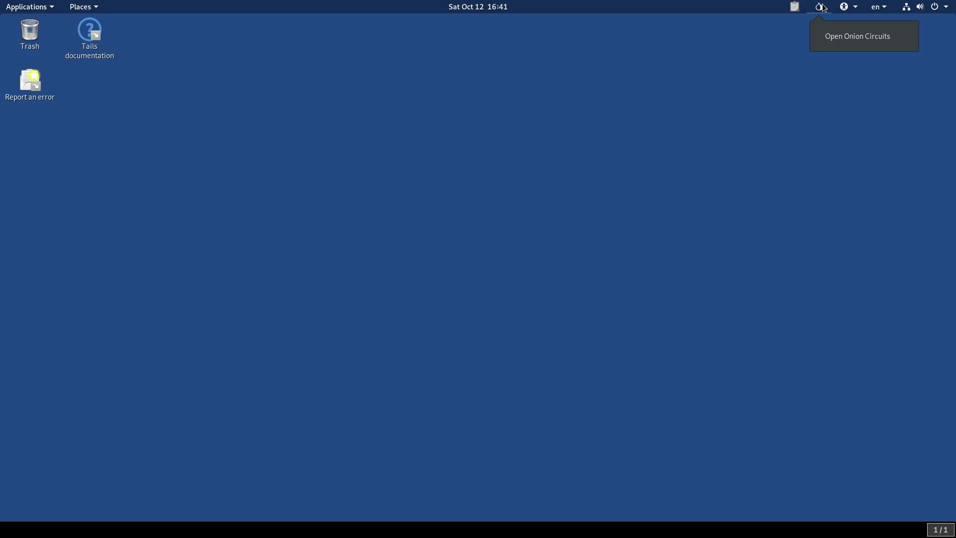
click(844, 34)
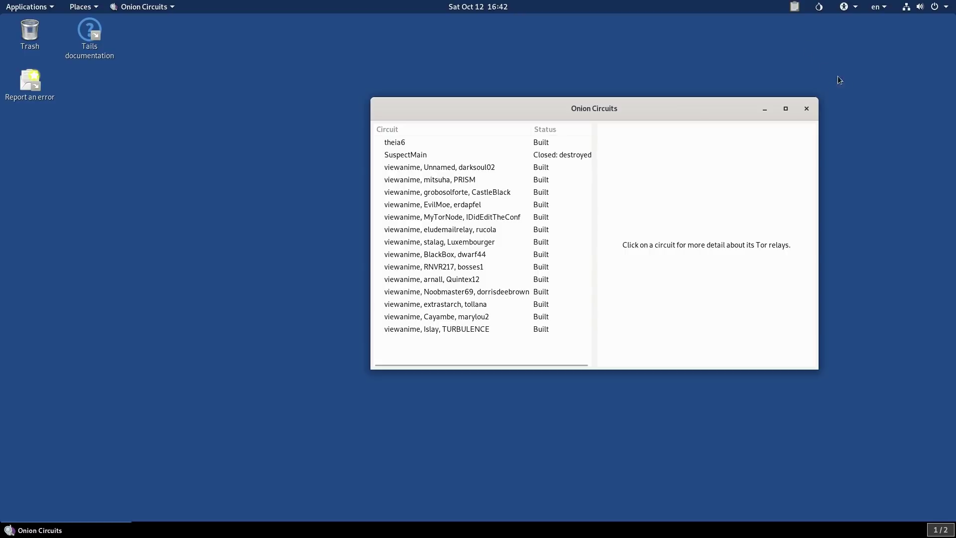
click(807, 109)
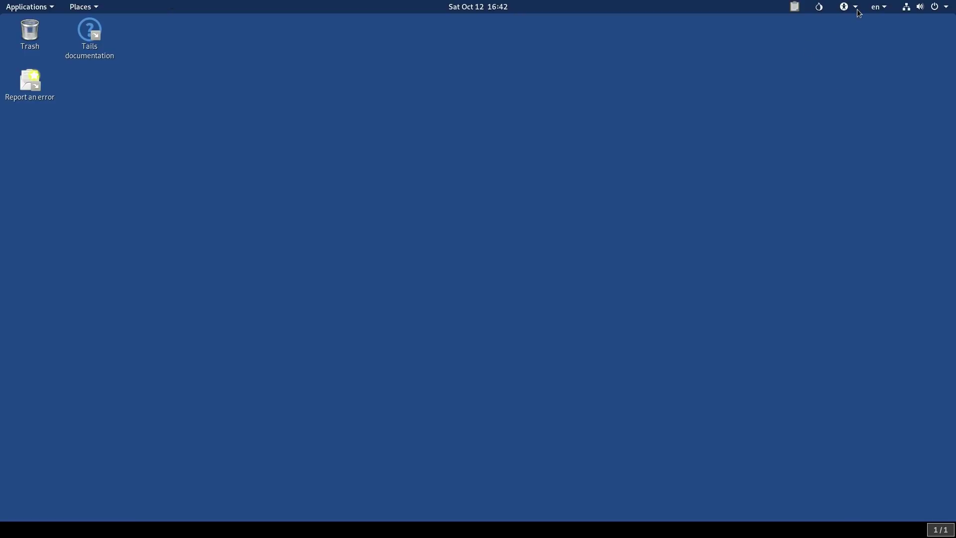
Check the accessibility and keyboard indicator menus, then show the Applications Favorites list
click(856, 8)
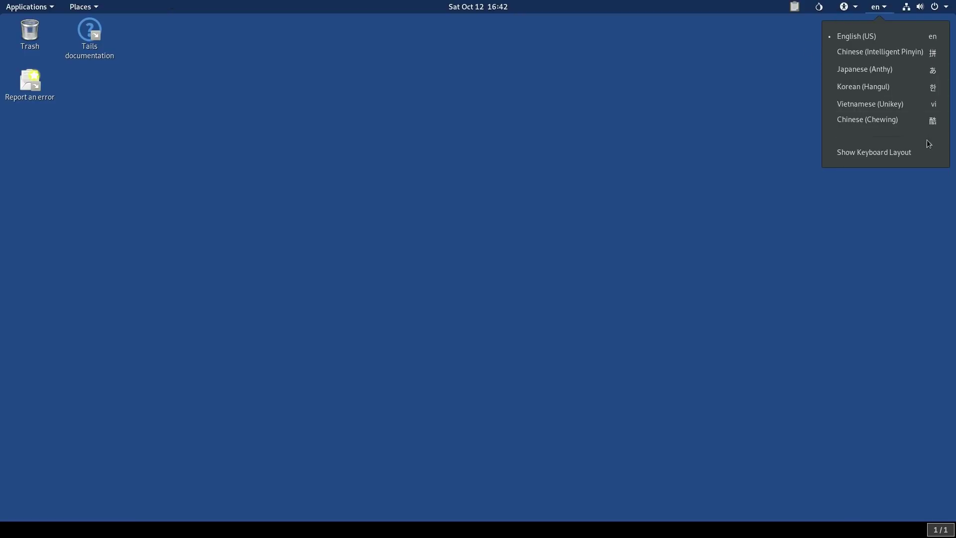
mouse_move(876, 7)
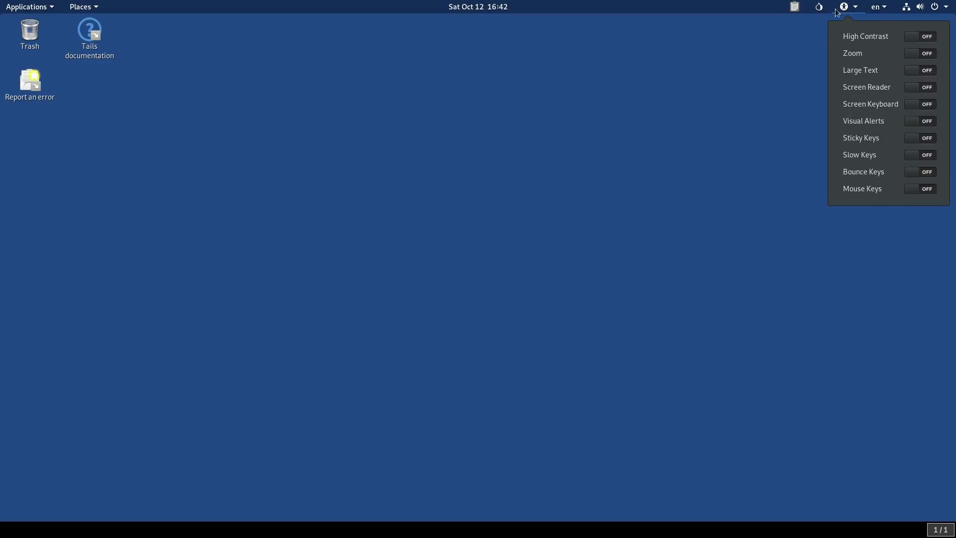
click(624, 146)
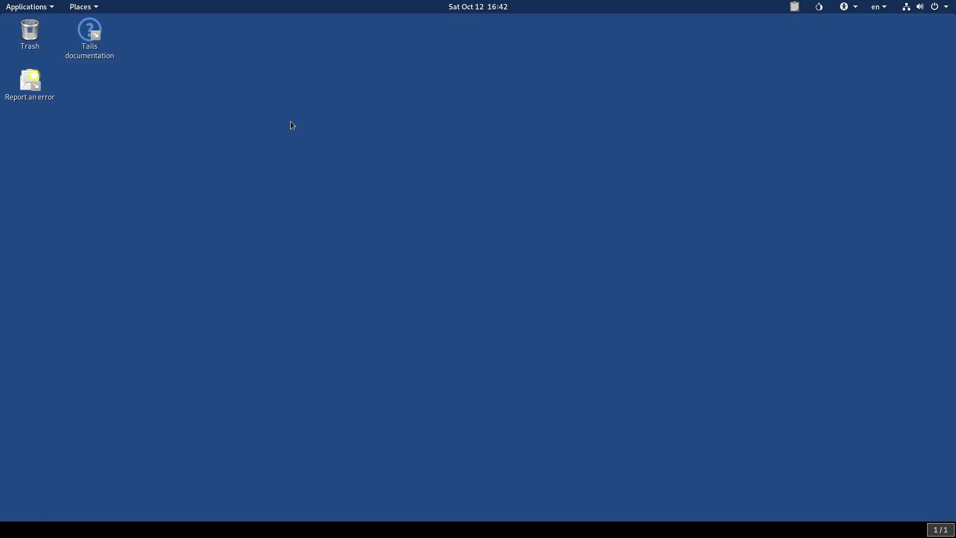
click(30, 6)
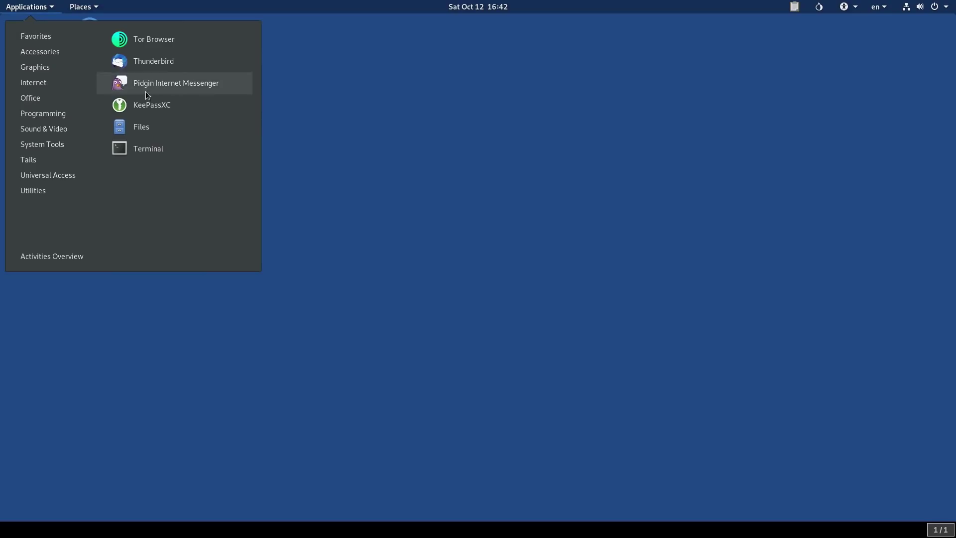
Launch KeePassXC, move its window toward the centre, close it, then browse the Tails applications category
click(151, 106)
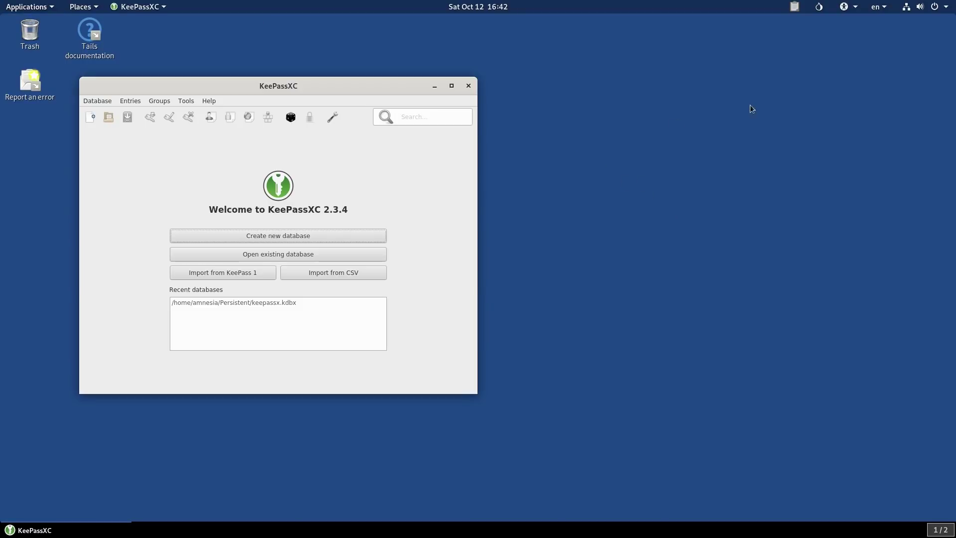
drag(274, 88, 537, 116)
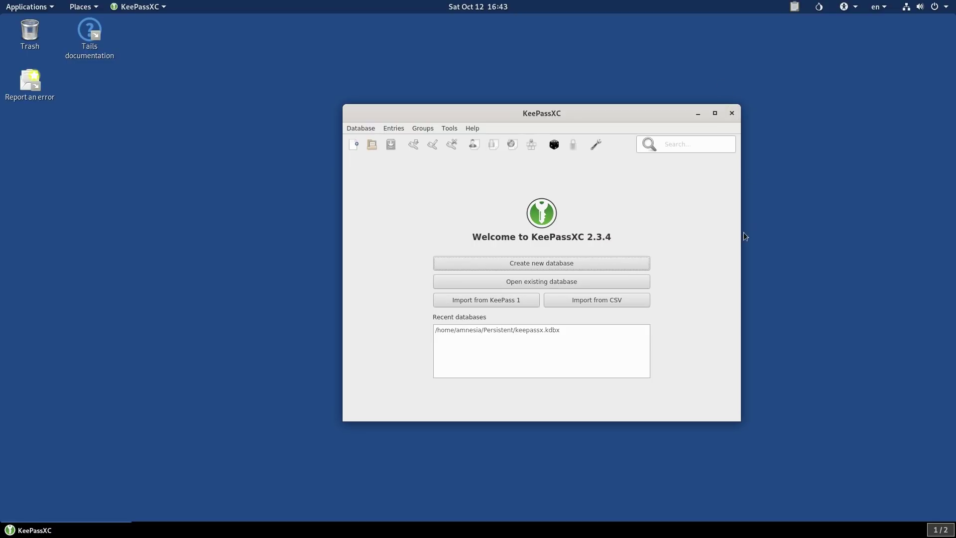
click(731, 114)
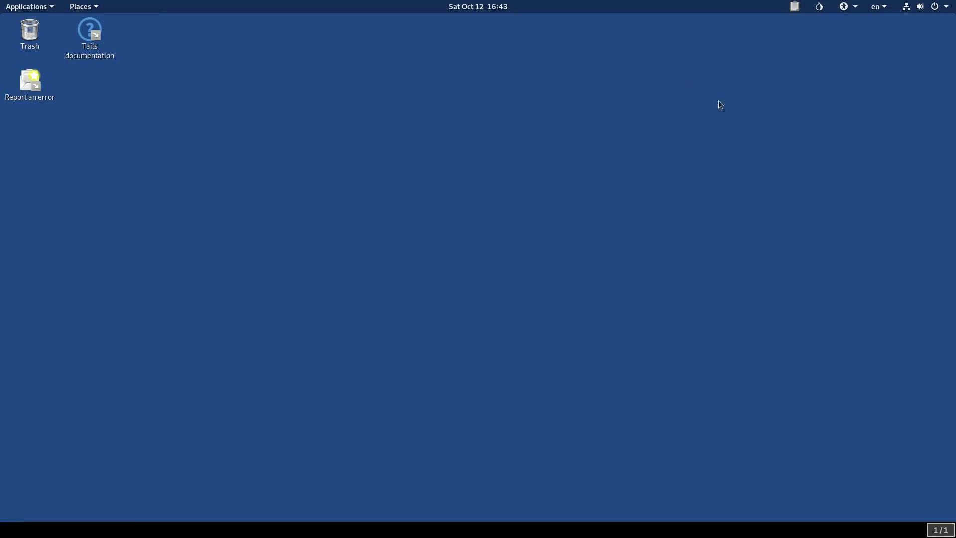
click(39, 6)
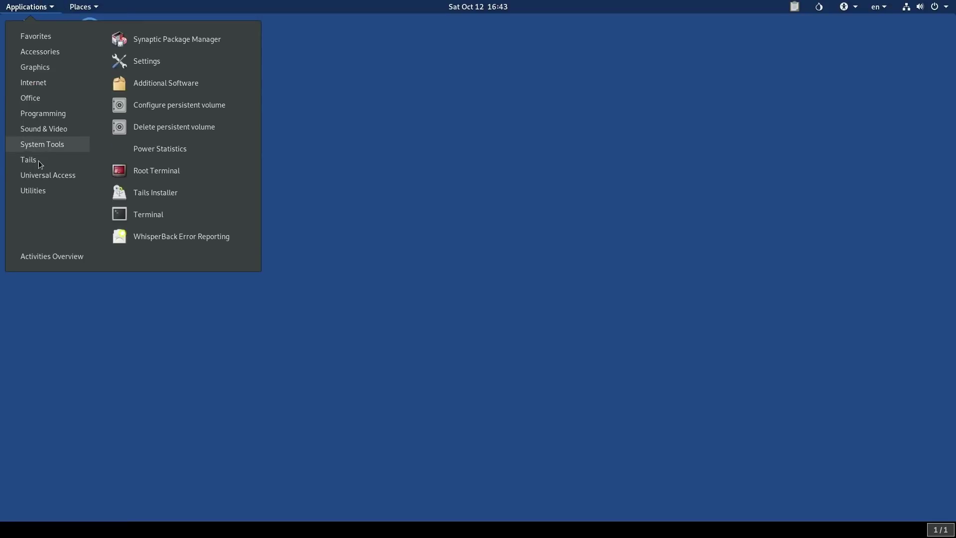
mouse_move(27, 161)
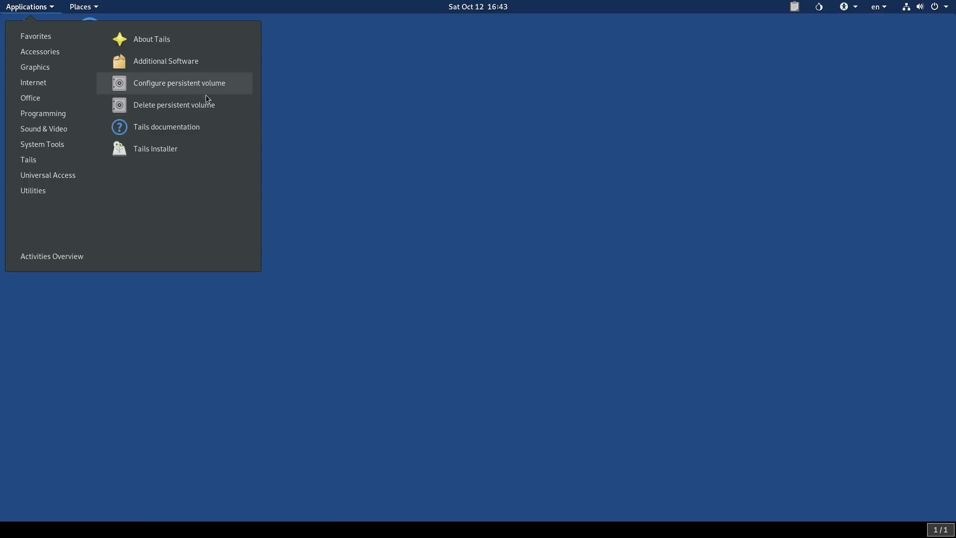
Try Configure persistent volume and dismiss its non-USB device error
click(218, 85)
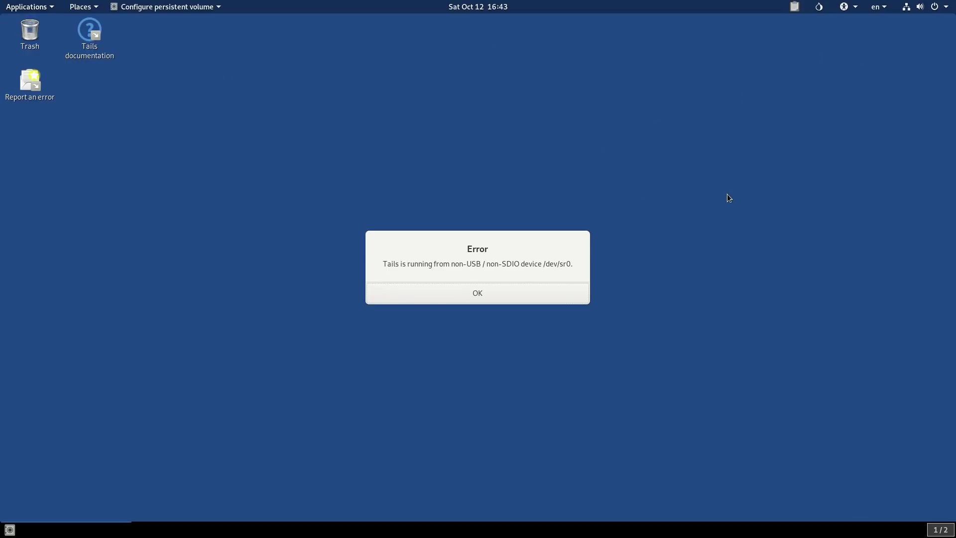
click(510, 296)
click(45, 7)
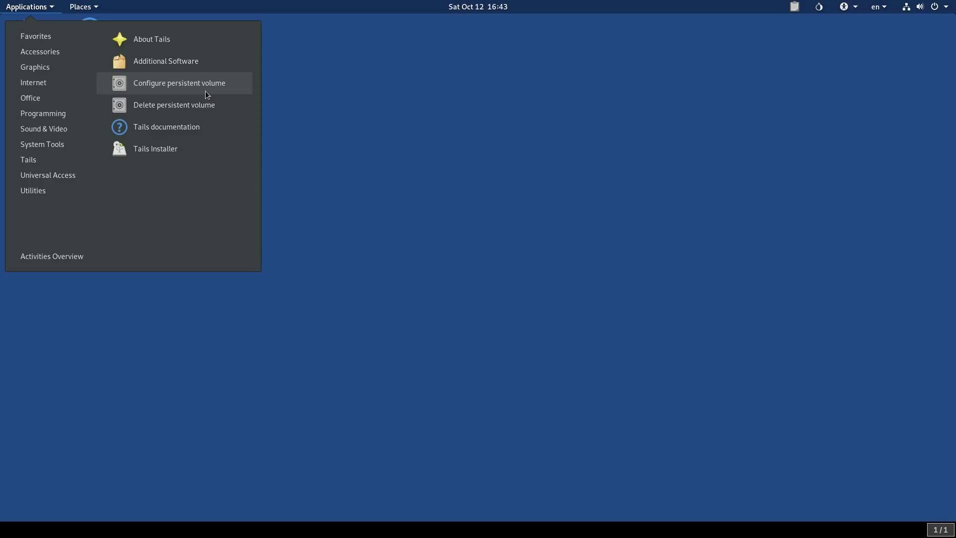
Open Additional Software, move it to the centre, close it, and return to Favorites
click(184, 67)
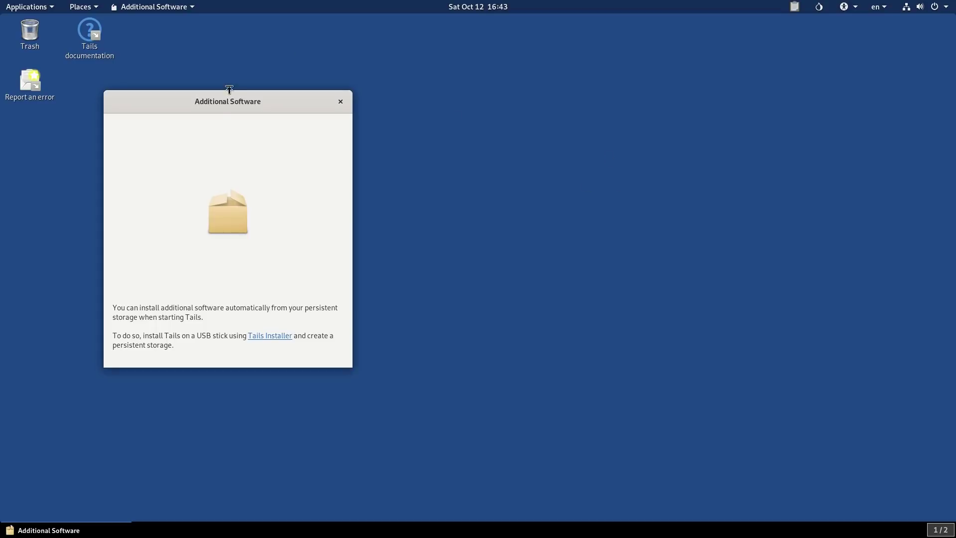
drag(231, 113, 413, 141)
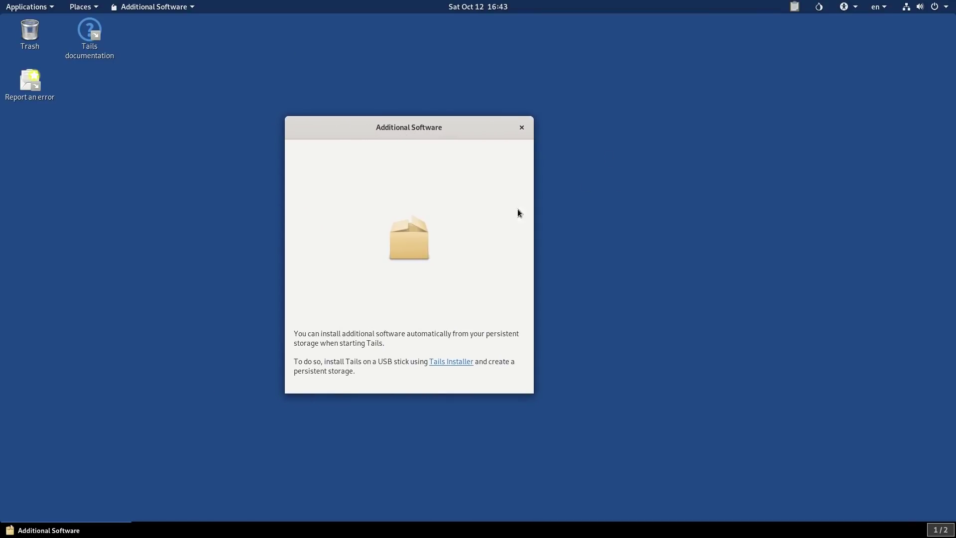
click(527, 126)
click(26, 6)
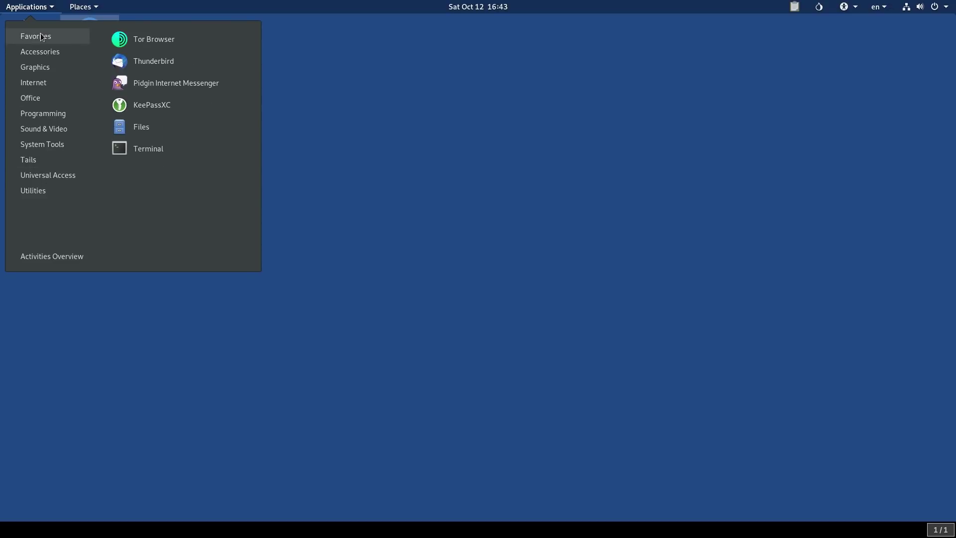
Launch Tor Browser from Favorites and briefly browse the applications list
mouse_move(45, 38)
click(153, 41)
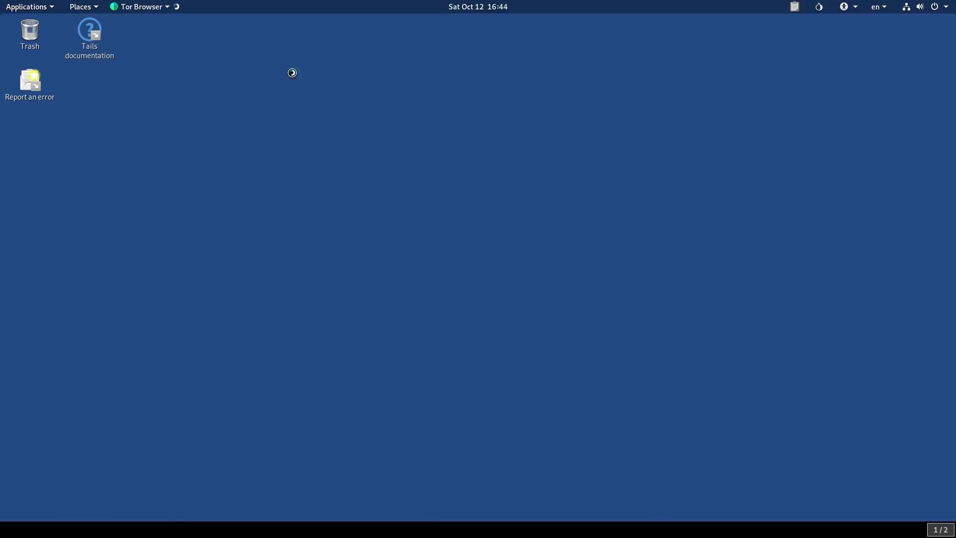
click(51, 6)
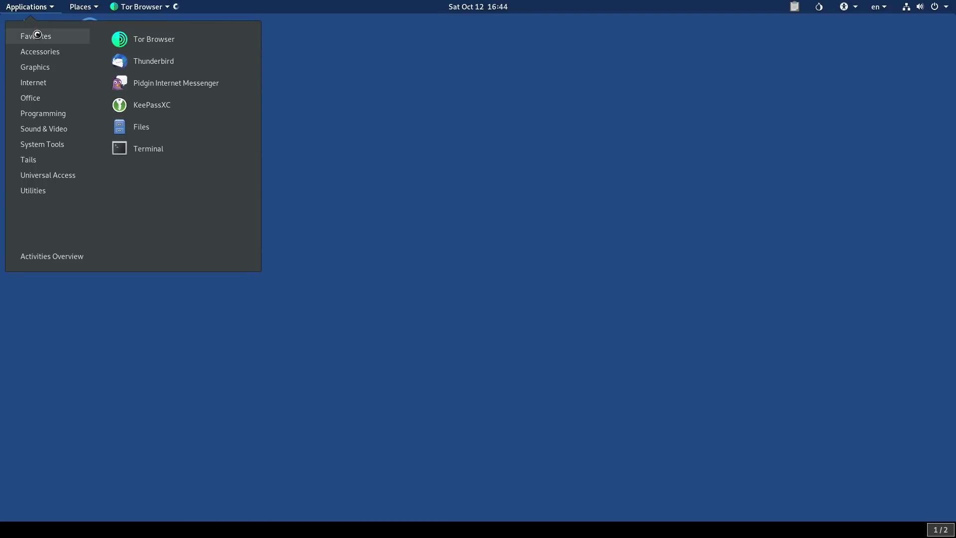
mouse_move(41, 54)
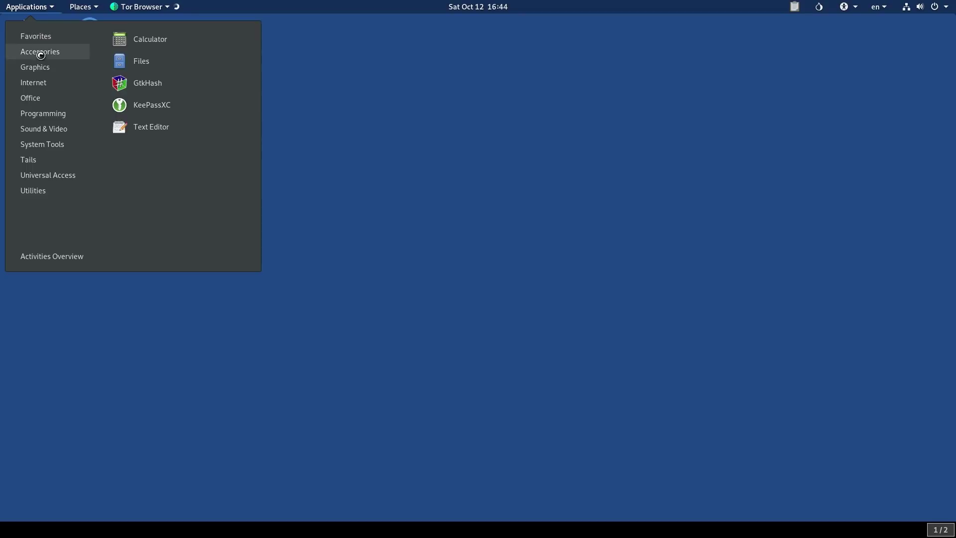
mouse_move(35, 73)
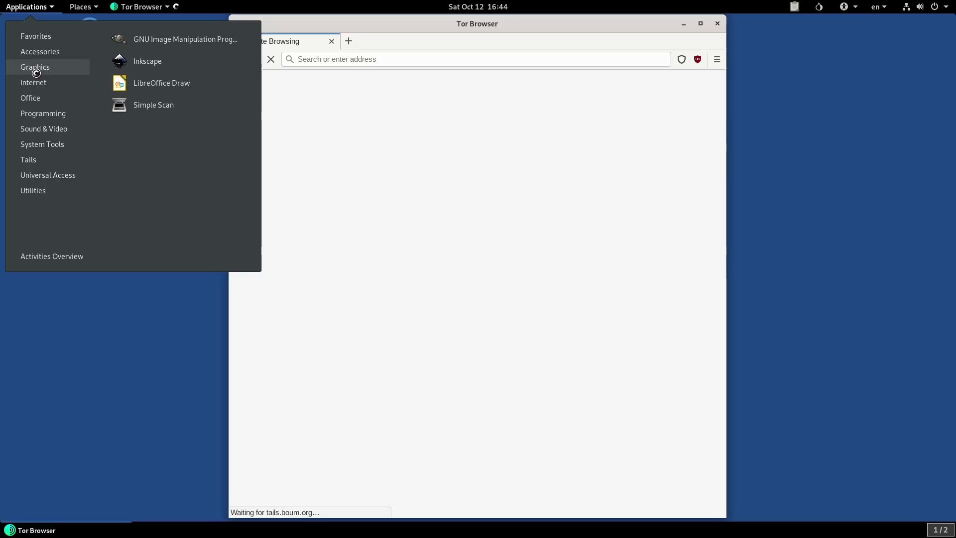
click(432, 127)
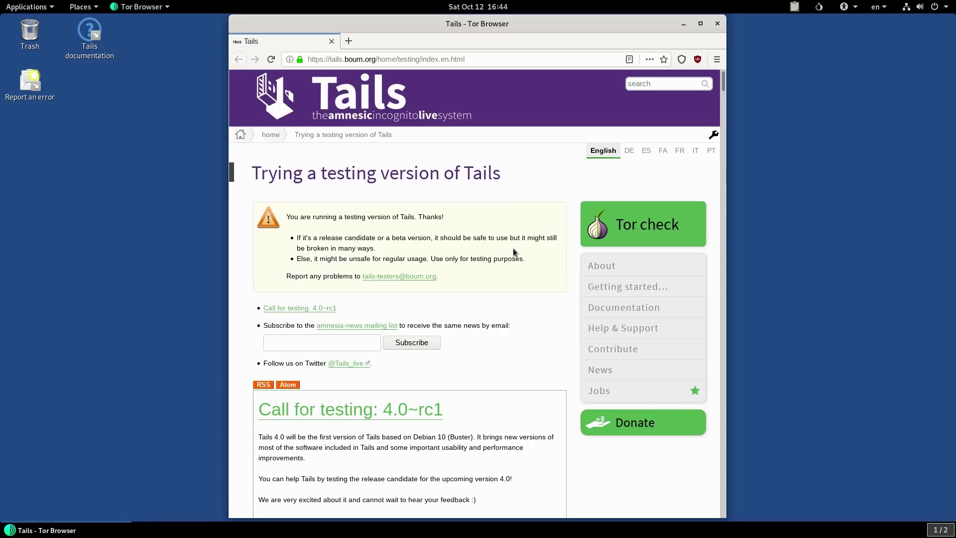
Confirm on check.torproject.org that the browser uses Tor, then open the Add-ons Manager
click(701, 222)
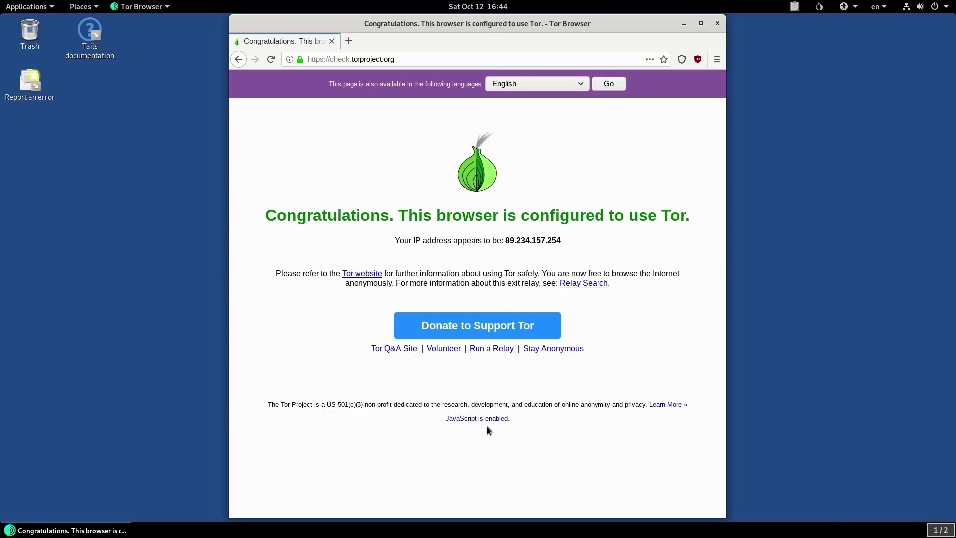
click(717, 59)
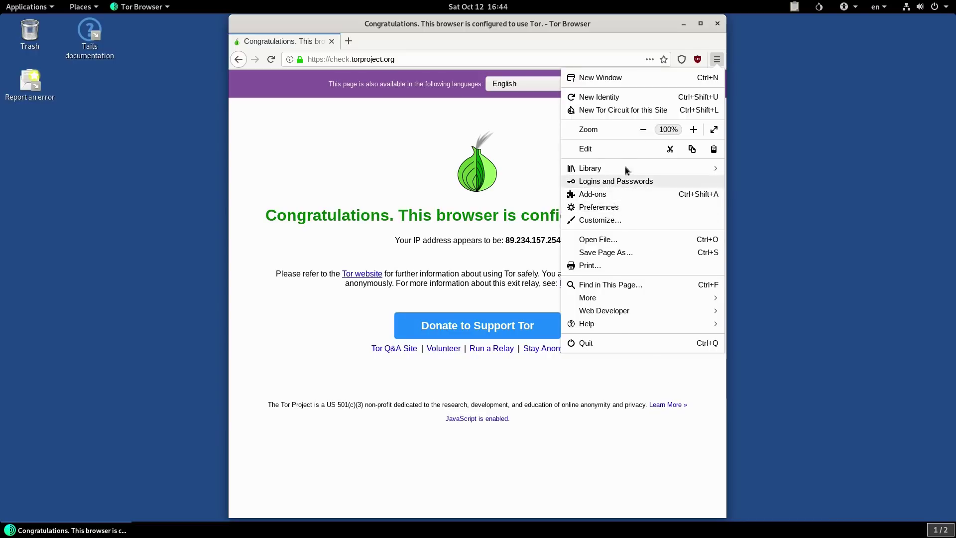
click(599, 198)
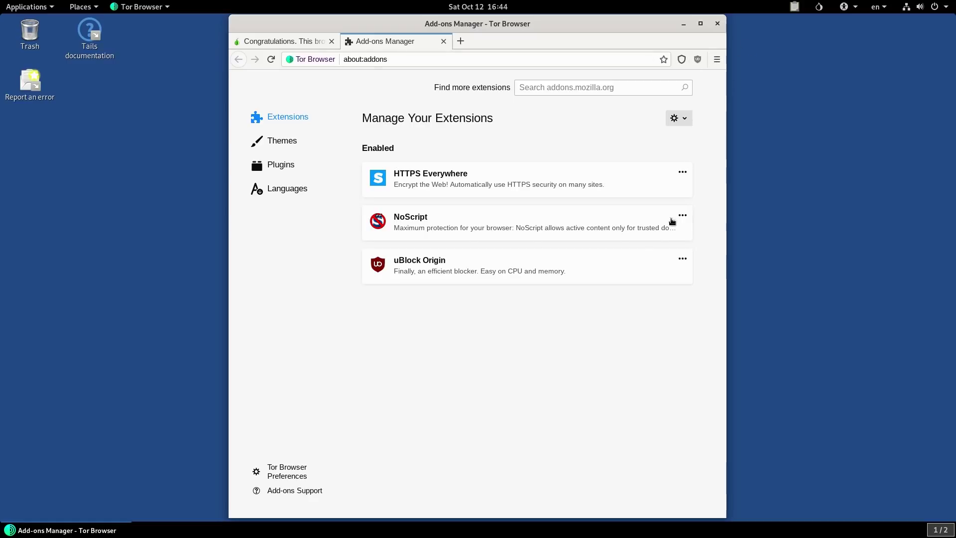
Inspect NoScript's details and the Themes and Plugins lists, then close the Add-ons tab and Tor Browser
click(493, 213)
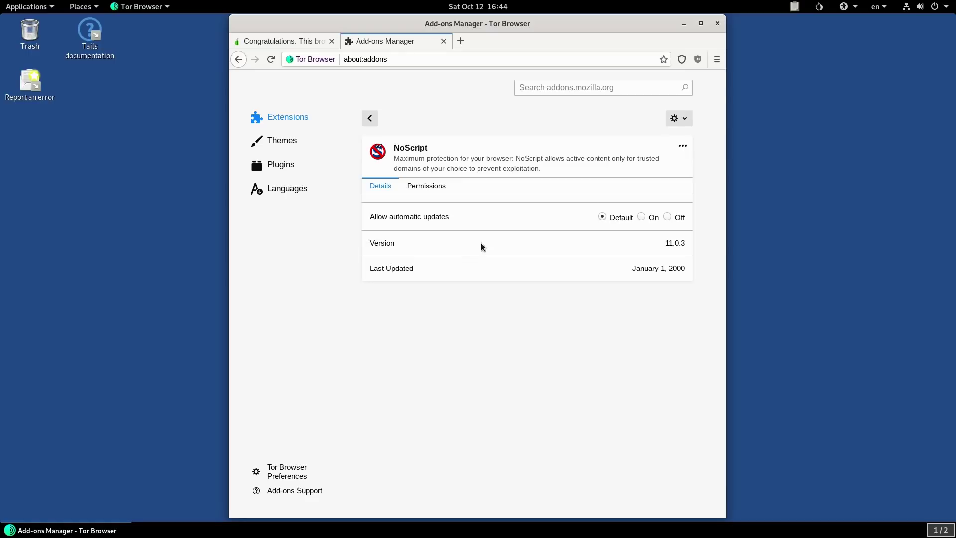
click(279, 141)
click(287, 165)
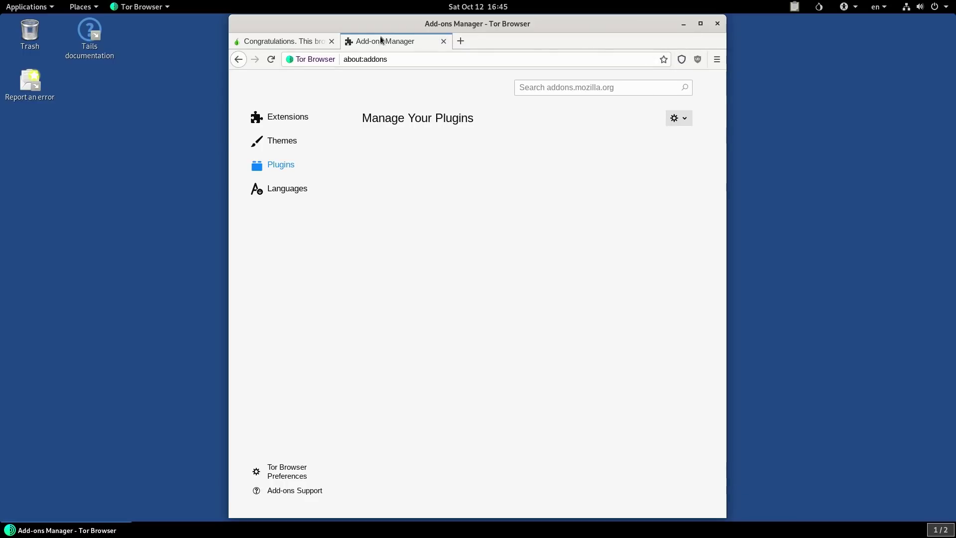
click(444, 41)
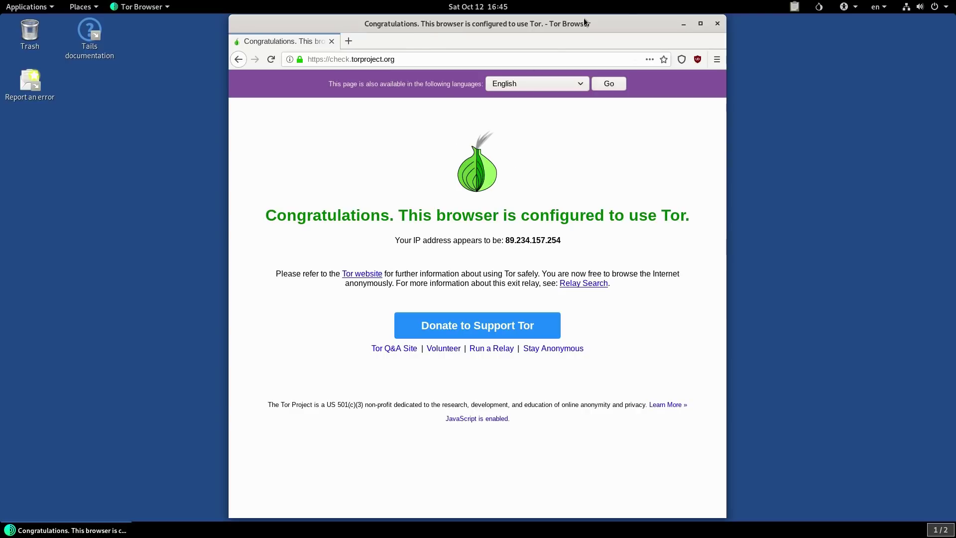
click(717, 24)
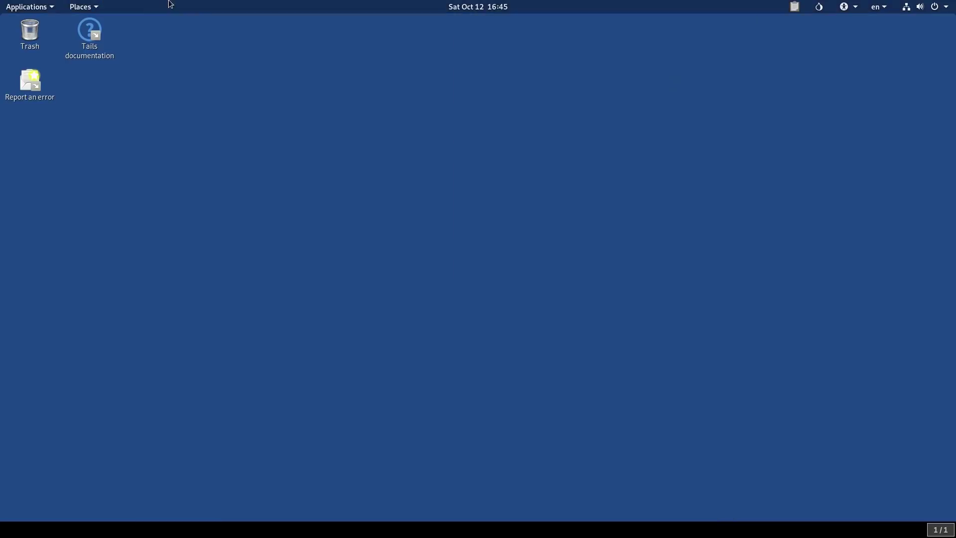
Launch the GNU Image Manipulation Program from the Applications menu
click(47, 10)
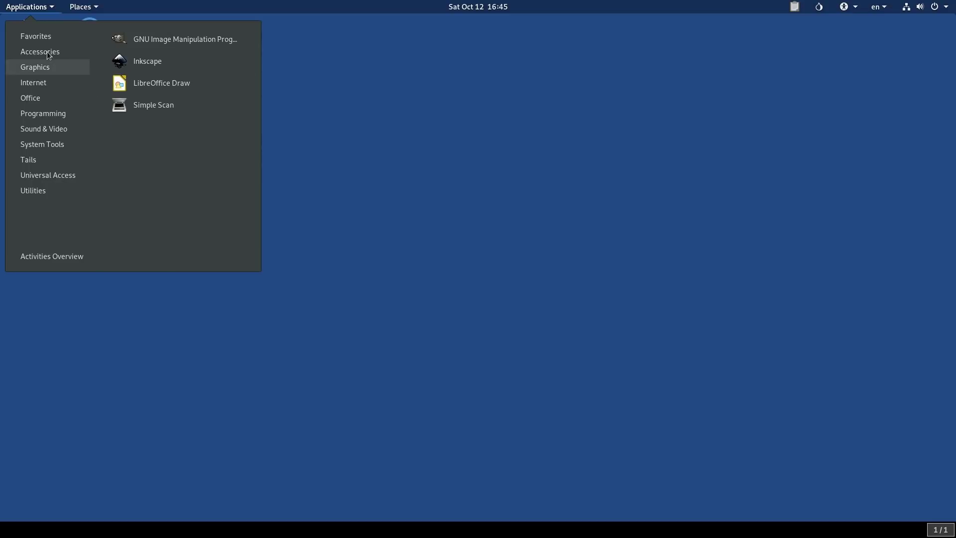
click(149, 38)
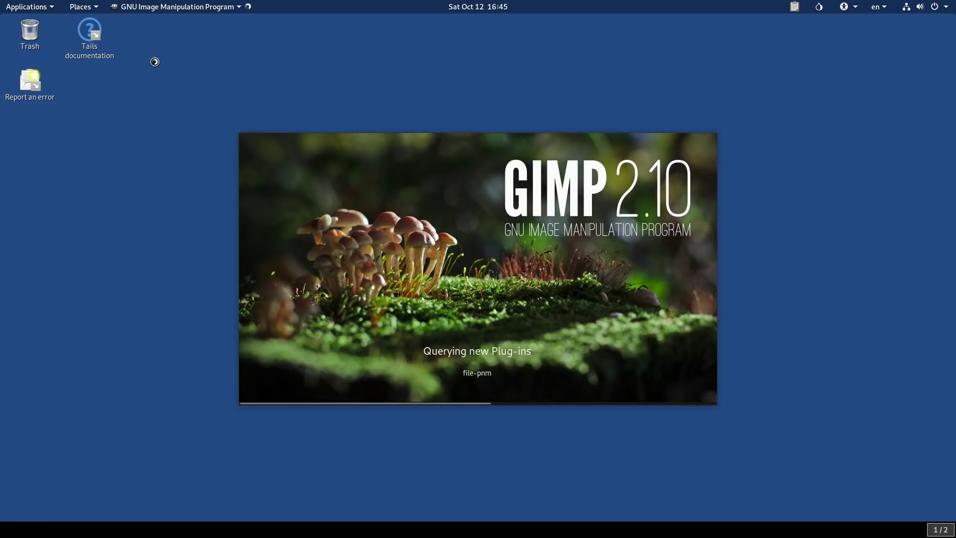
click(42, 7)
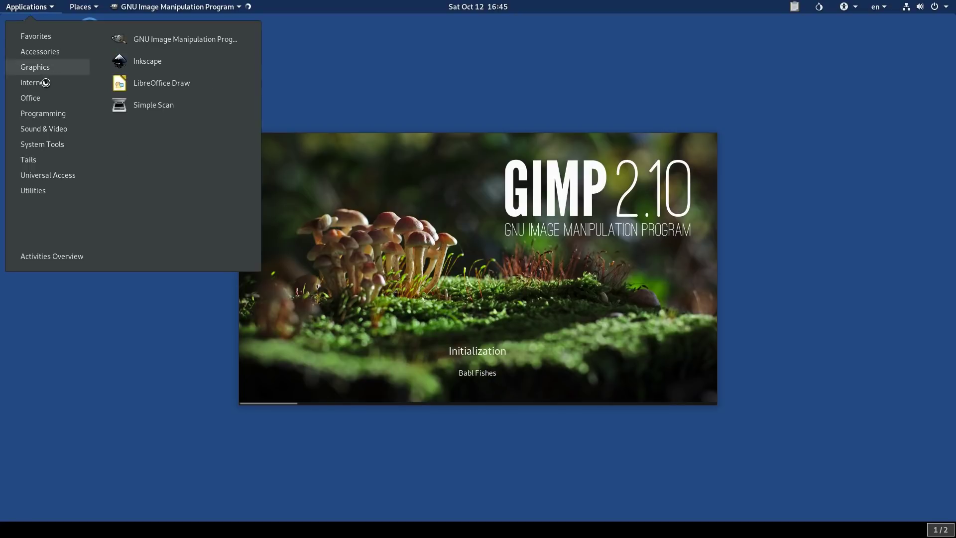
mouse_move(41, 98)
mouse_move(47, 67)
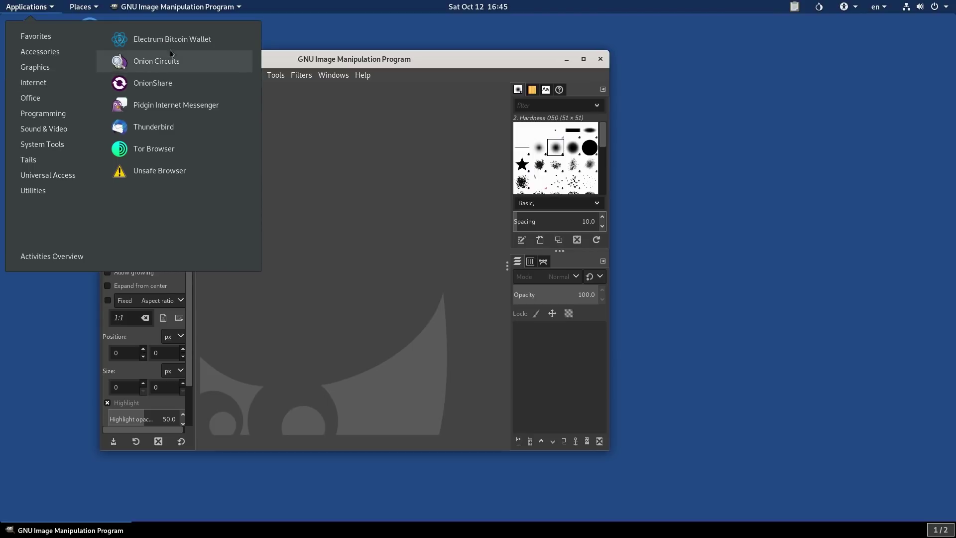
Launch OnionShare and move the GIMP window further right
click(167, 84)
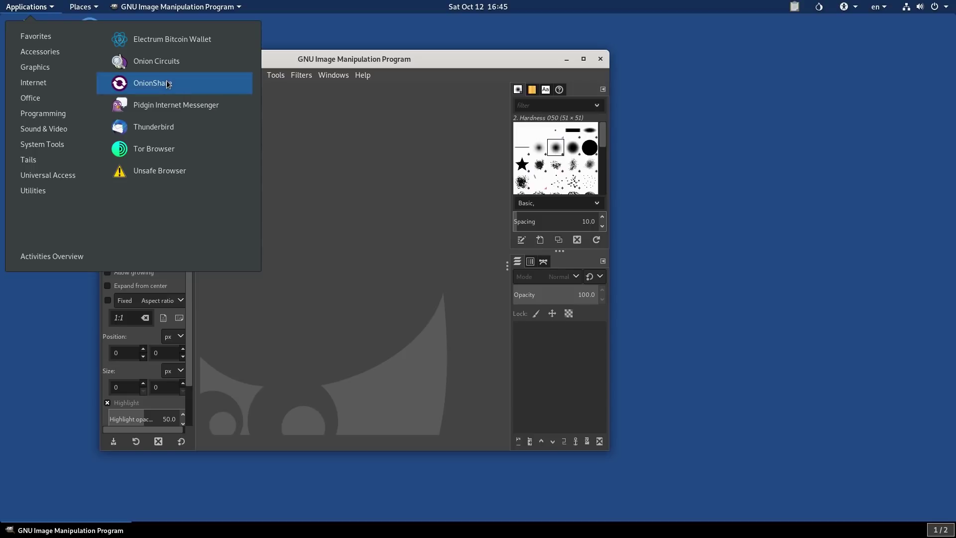
click(160, 171)
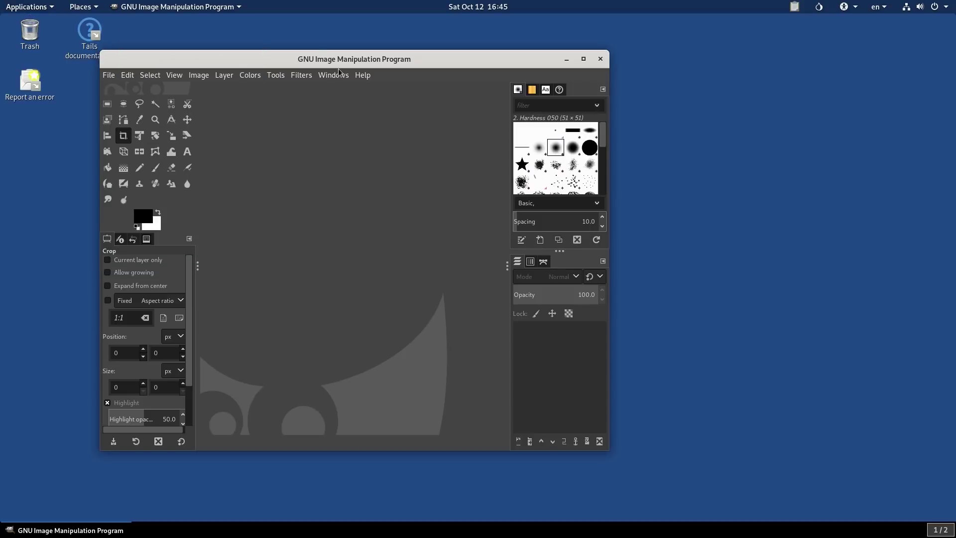
drag(339, 65, 413, 59)
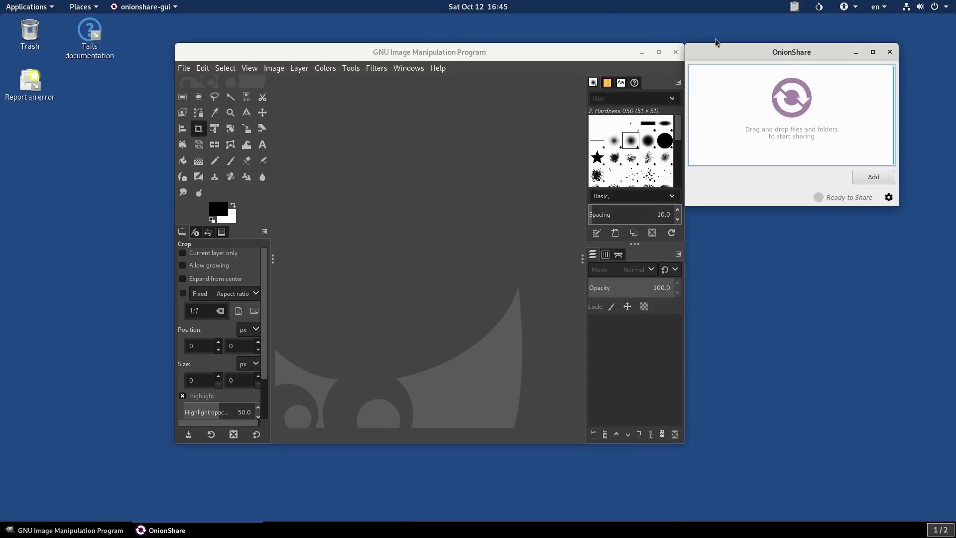
Launch the Unsafe Browser, close GIMP, and scroll through the browser's not-anonymous warning page
click(20, 7)
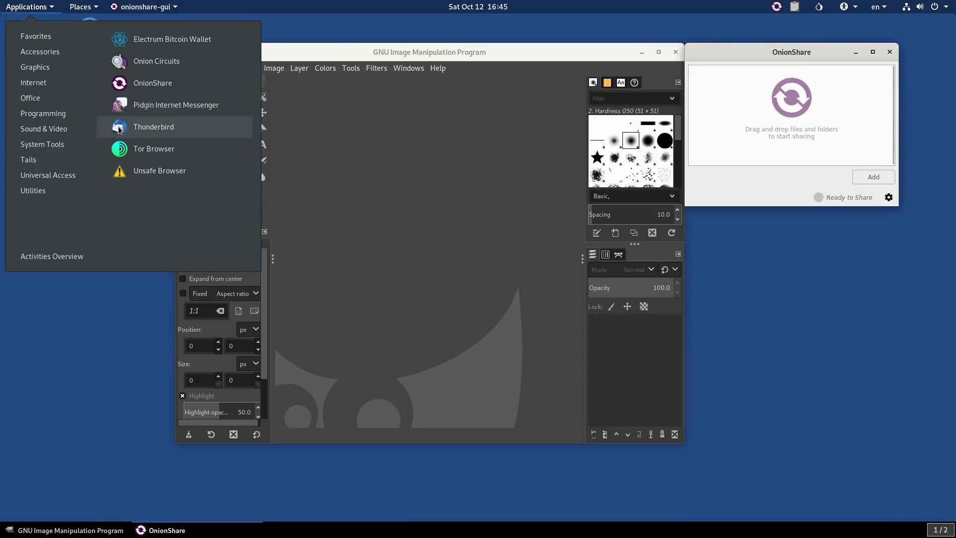
click(164, 171)
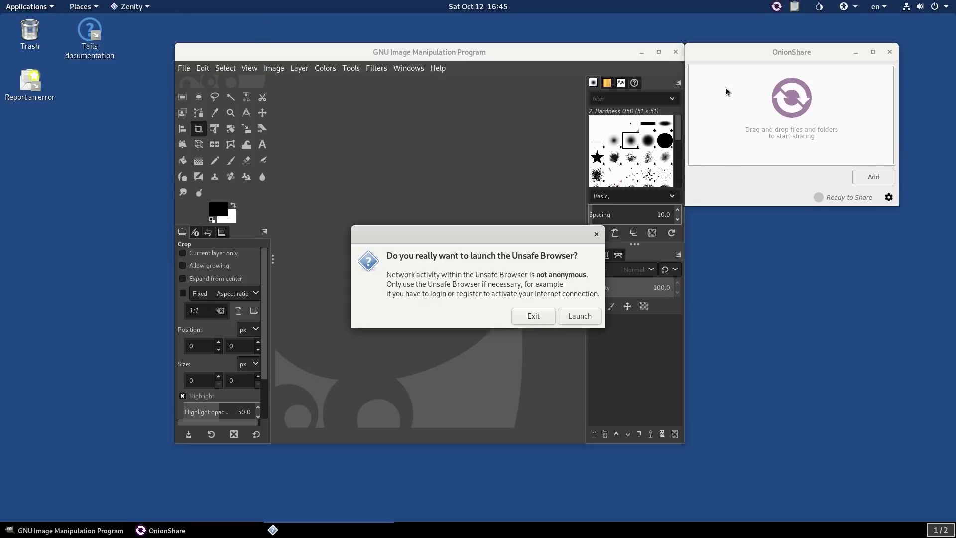
click(579, 316)
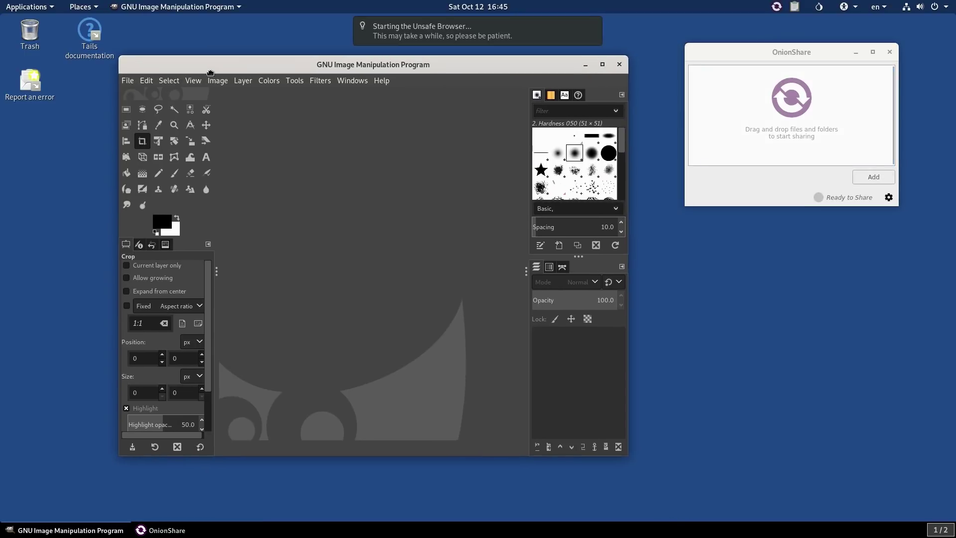
click(612, 70)
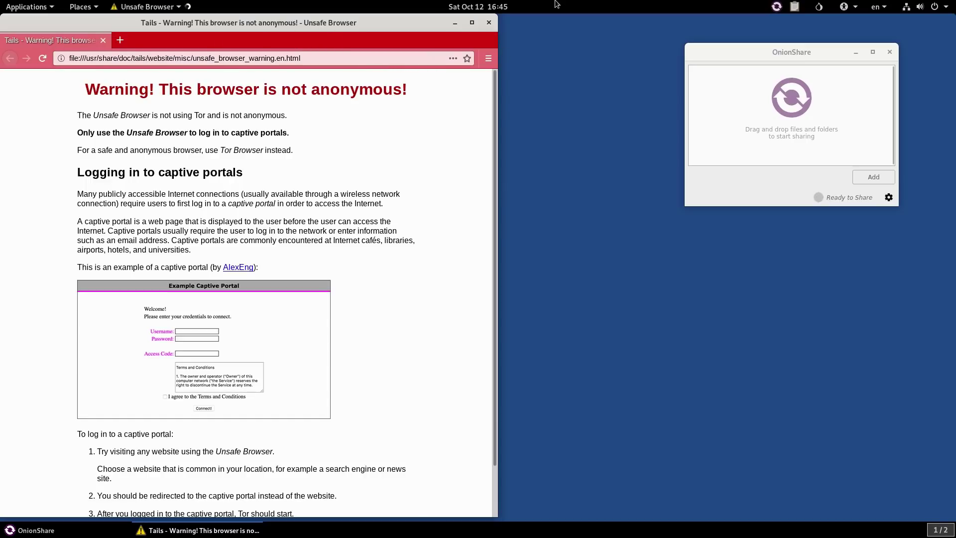
scroll(355, 234, down, 2)
scroll(355, 234, up, 2)
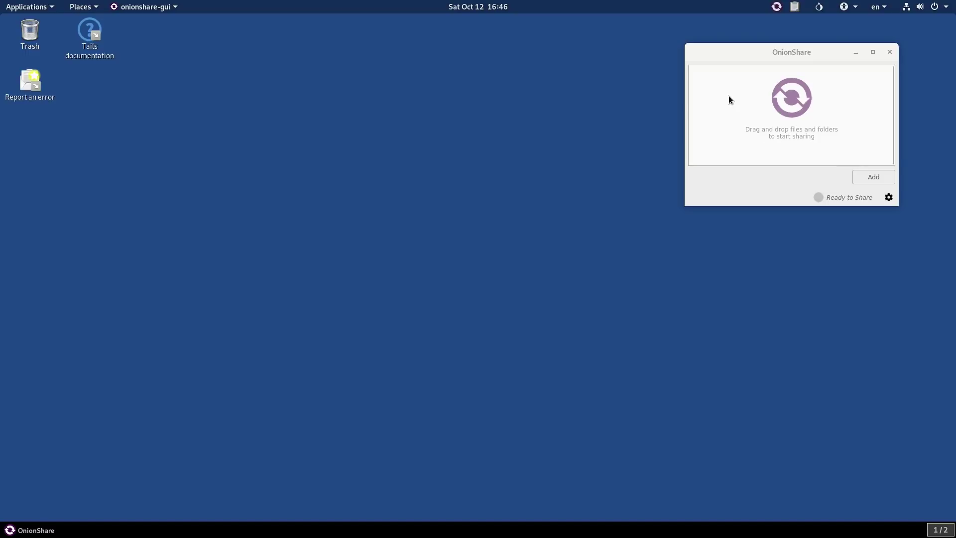
Review OnionShare's connection settings and close them without saving any changes
click(764, 120)
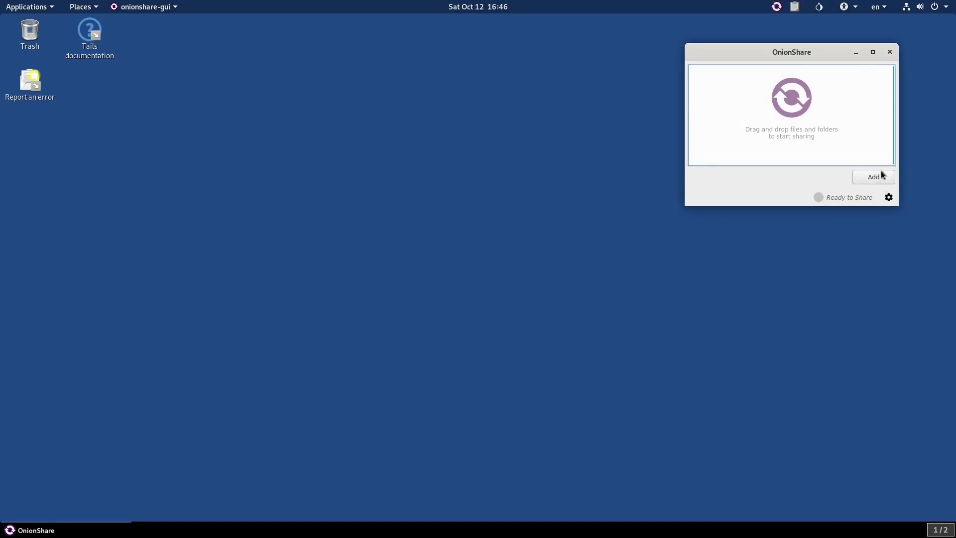
click(888, 198)
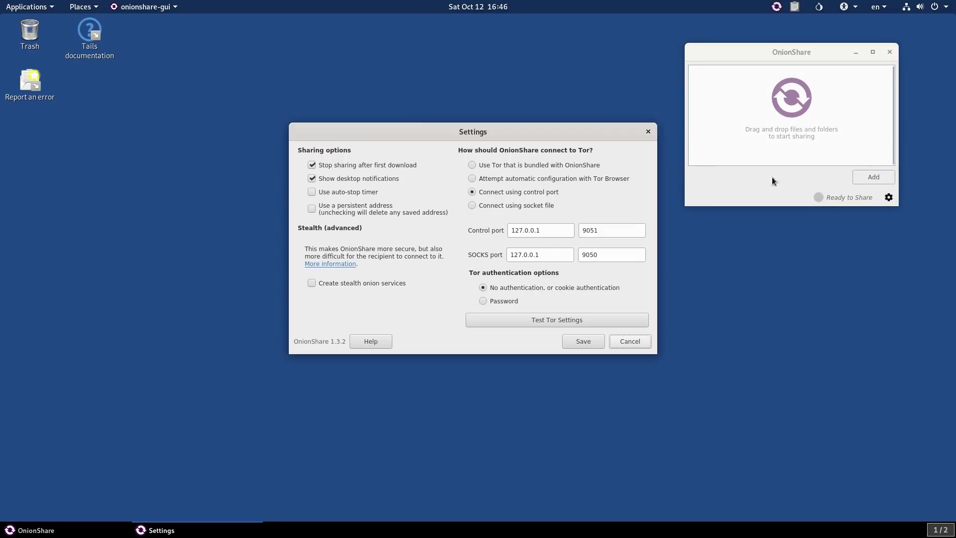
click(648, 131)
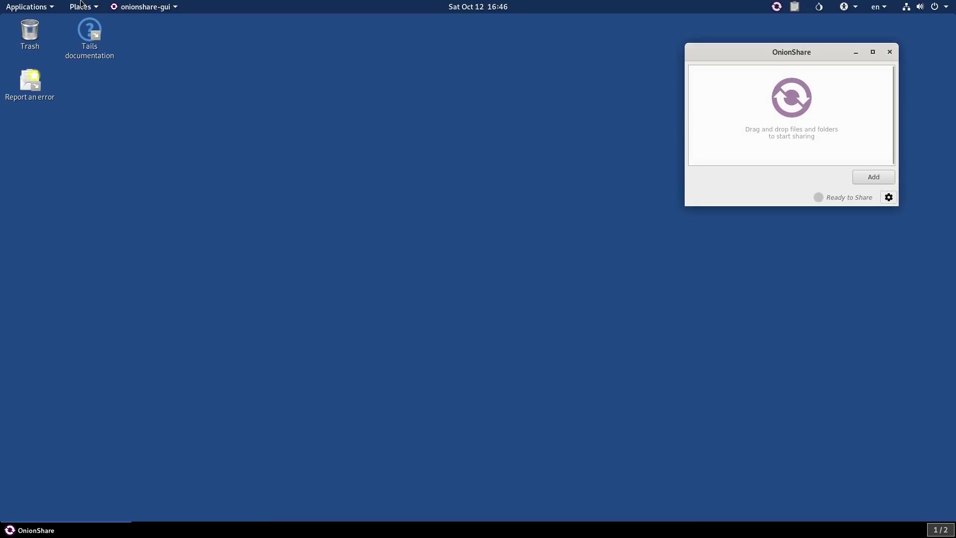
Open the empty Tor Browser folder in Files from Places, placed beside OnionShare
click(30, 11)
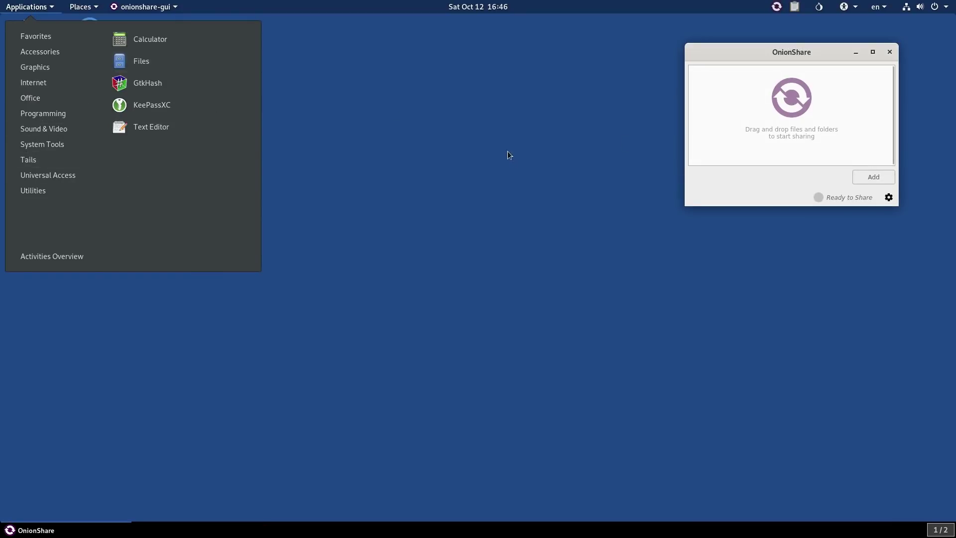
click(509, 155)
click(26, 7)
mouse_move(105, 12)
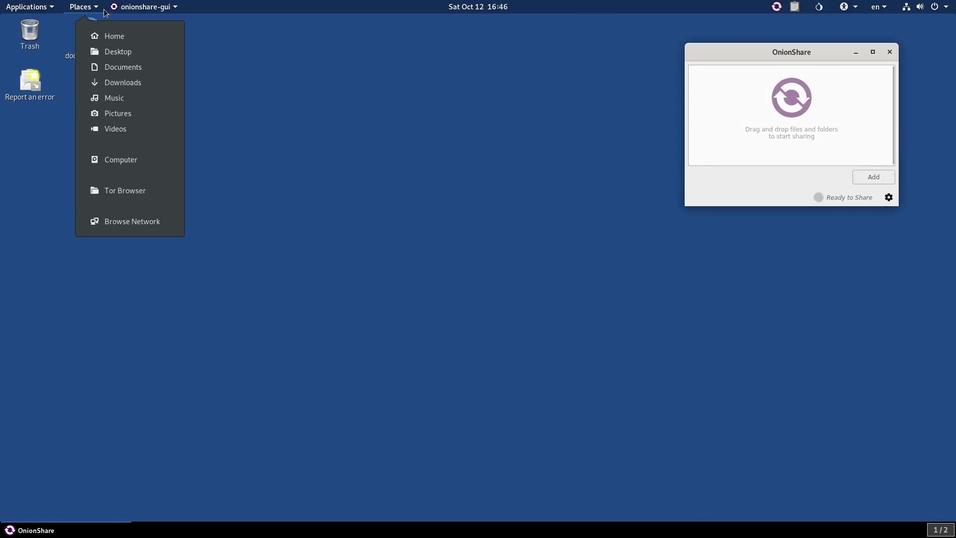
click(138, 191)
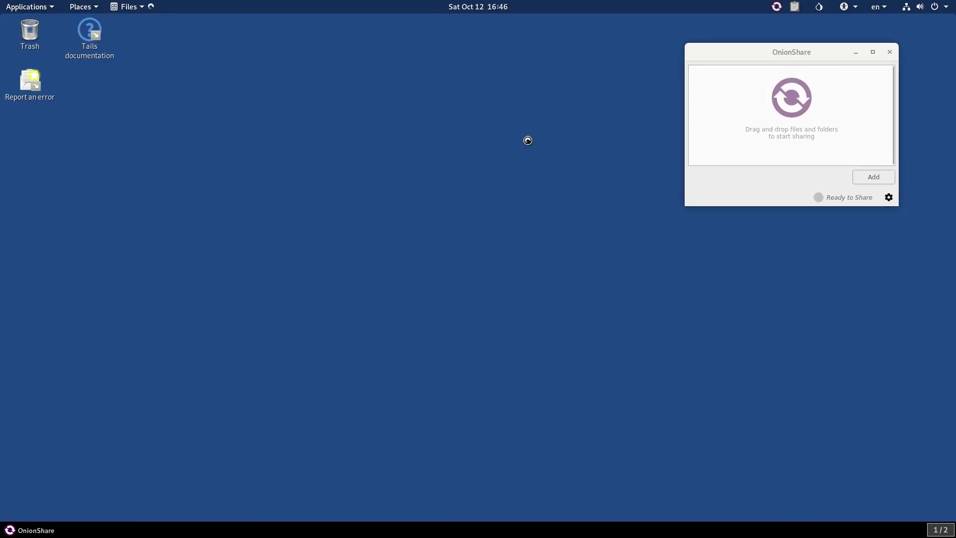
drag(187, 93, 346, 160)
right_click(368, 214)
click(334, 225)
click(30, 7)
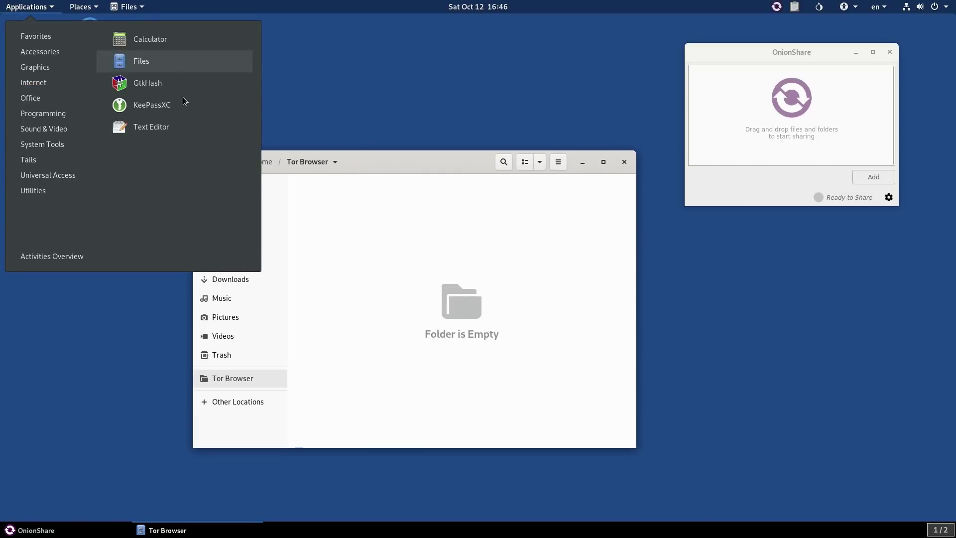
Write 'test' in a new gedit document, save it as 'test file' in Tor Browser, and close gedit
click(167, 126)
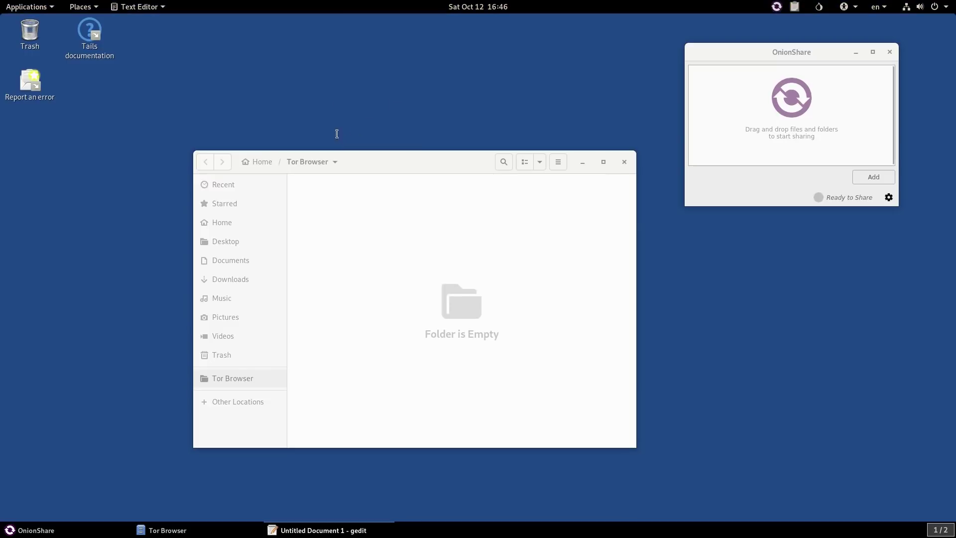
text(test)
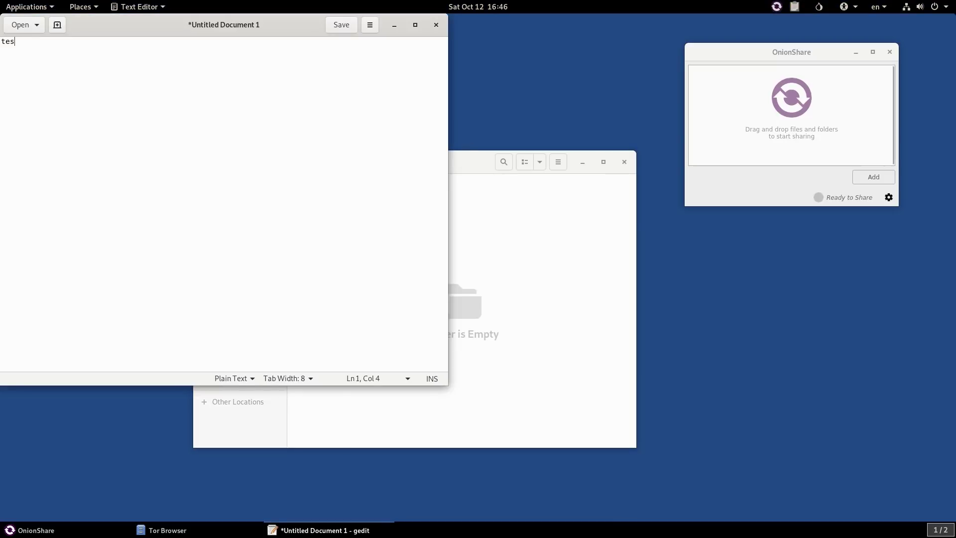
click(346, 25)
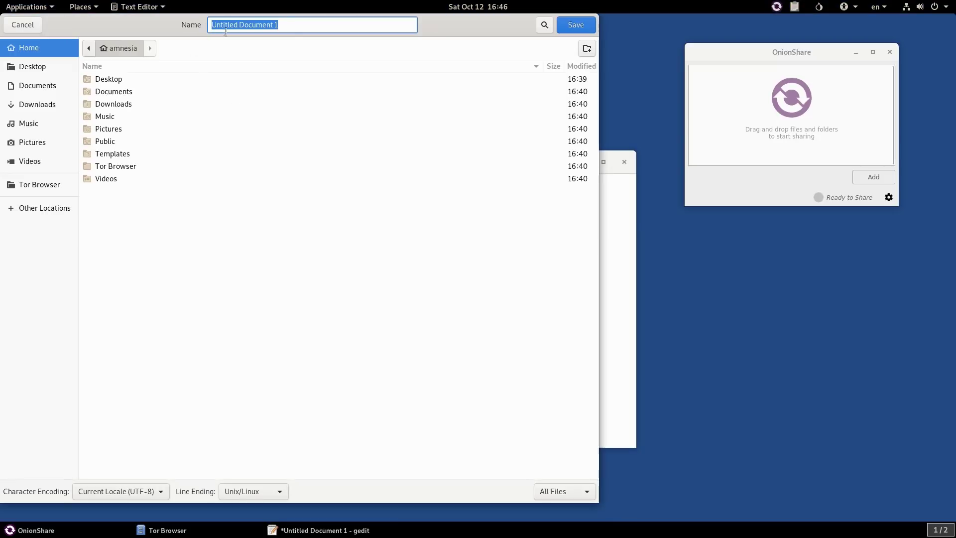
text(test file)
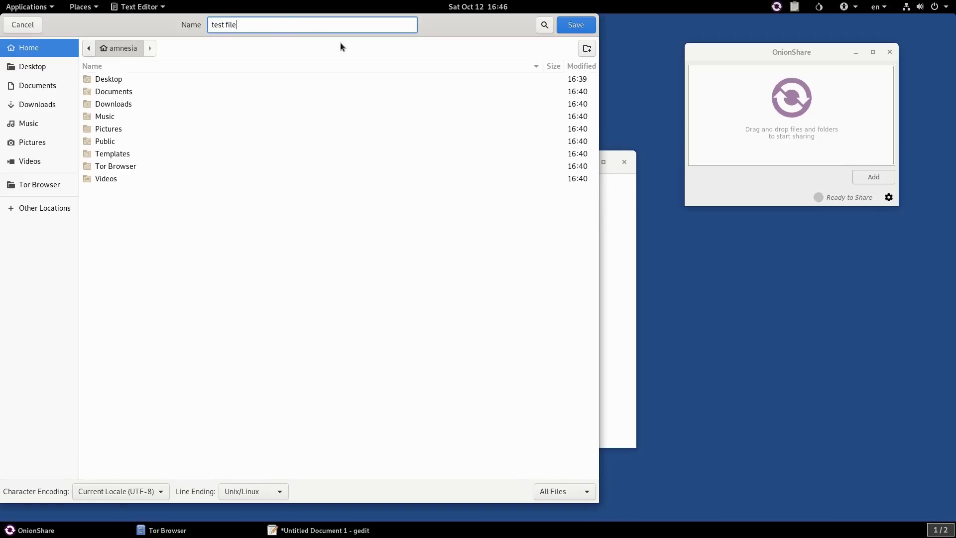
click(34, 191)
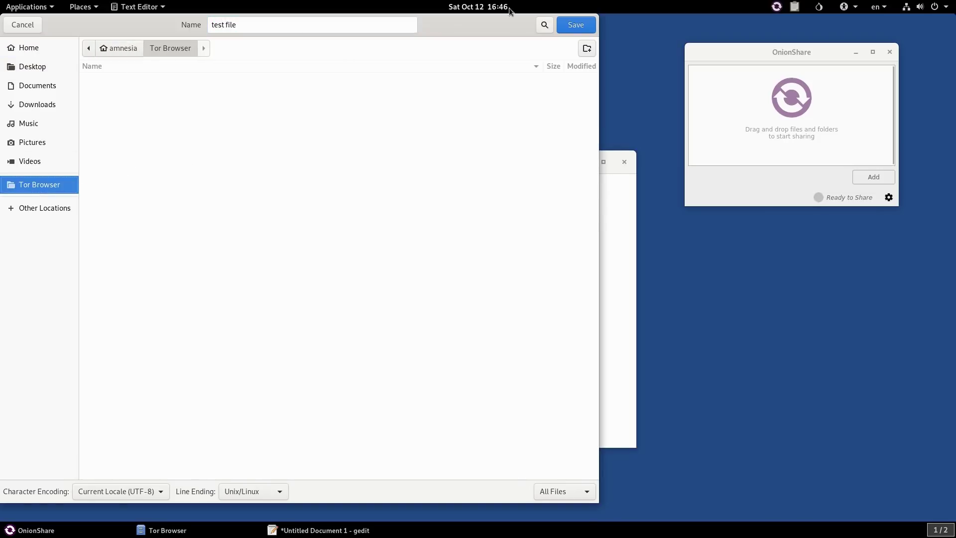
click(578, 24)
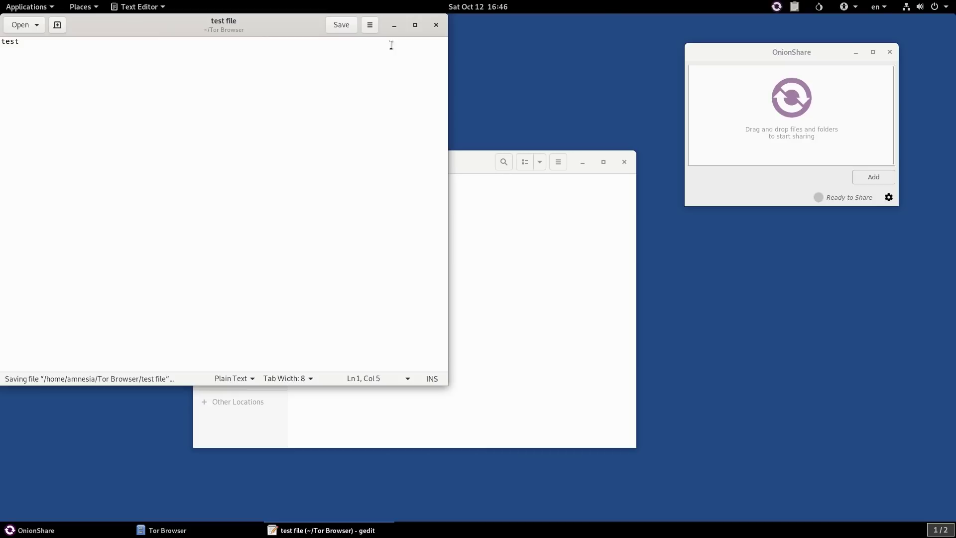
click(436, 25)
Add 'test file' from the Tor Browser folder to OnionShare's share list
click(327, 190)
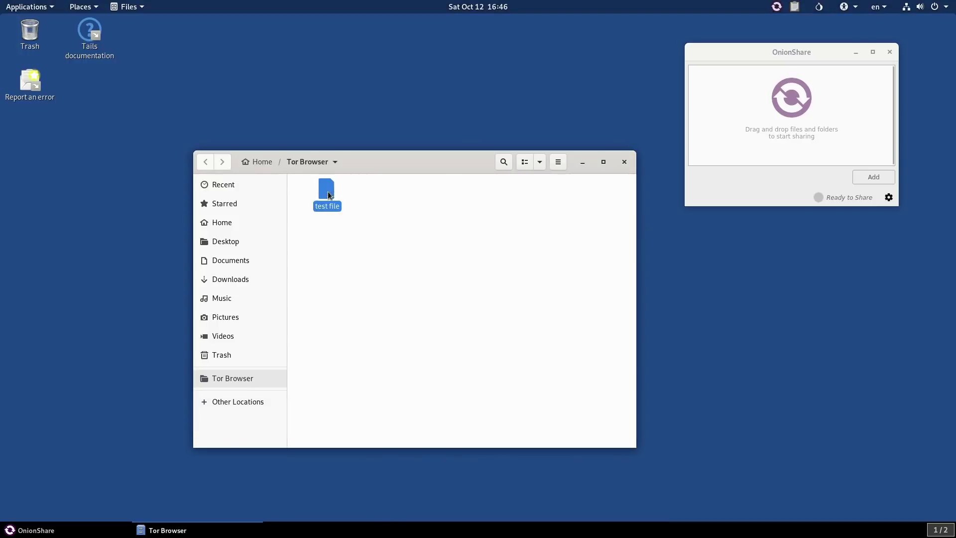
click(863, 176)
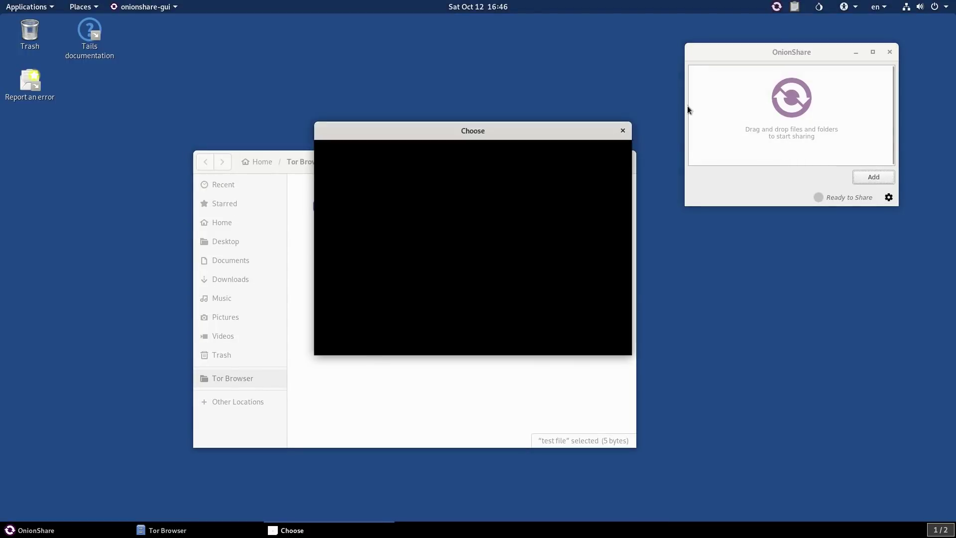
click(403, 187)
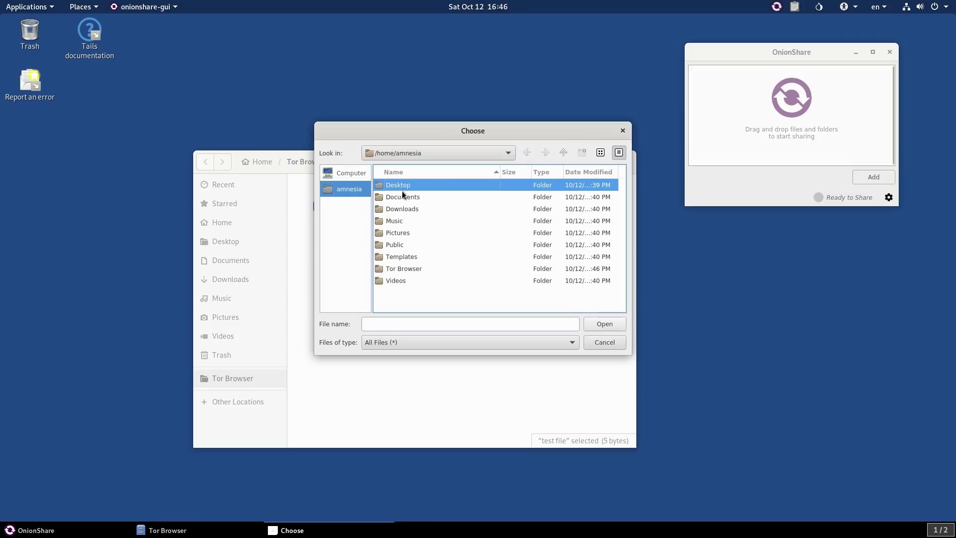
click(400, 269)
double_click(399, 268)
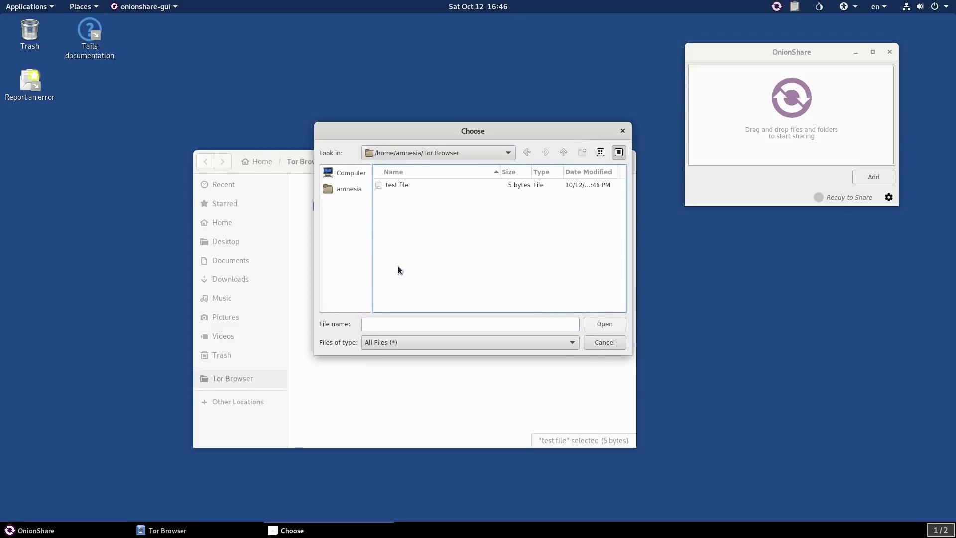
double_click(404, 186)
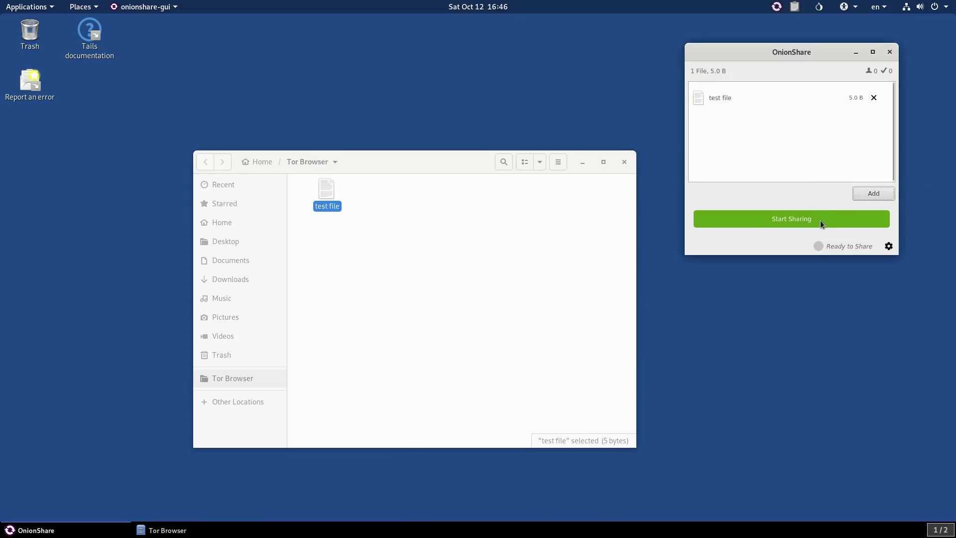
Start sharing the test file and shift the OnionShare window slightly right
click(820, 220)
drag(816, 53, 851, 60)
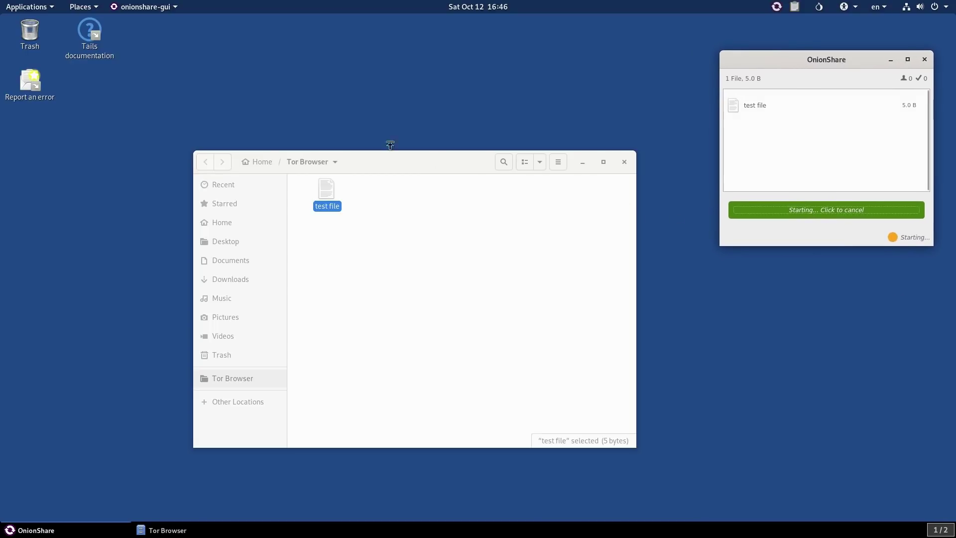
click(43, 7)
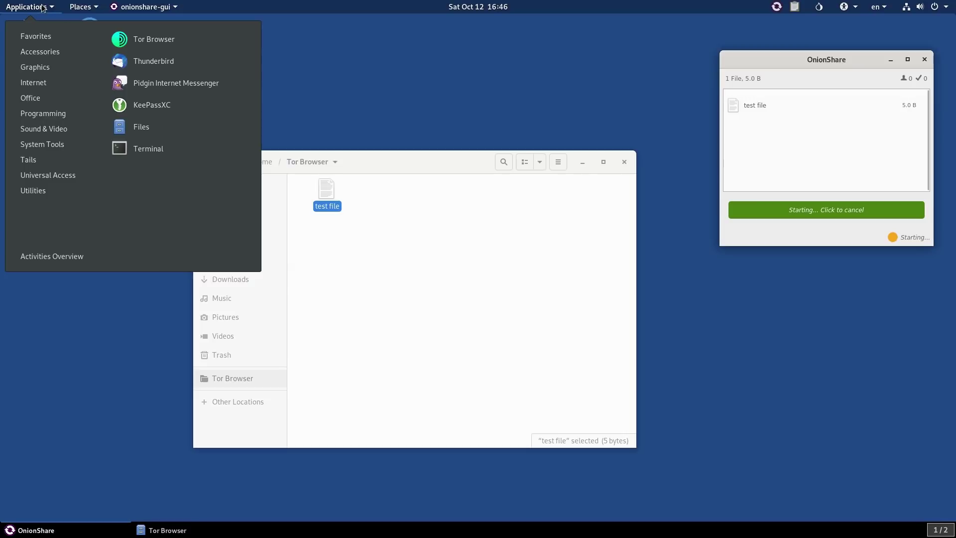
Browse the Sound & Video, Office and other app categories, ending on System Tools, then close the menu
mouse_move(50, 124)
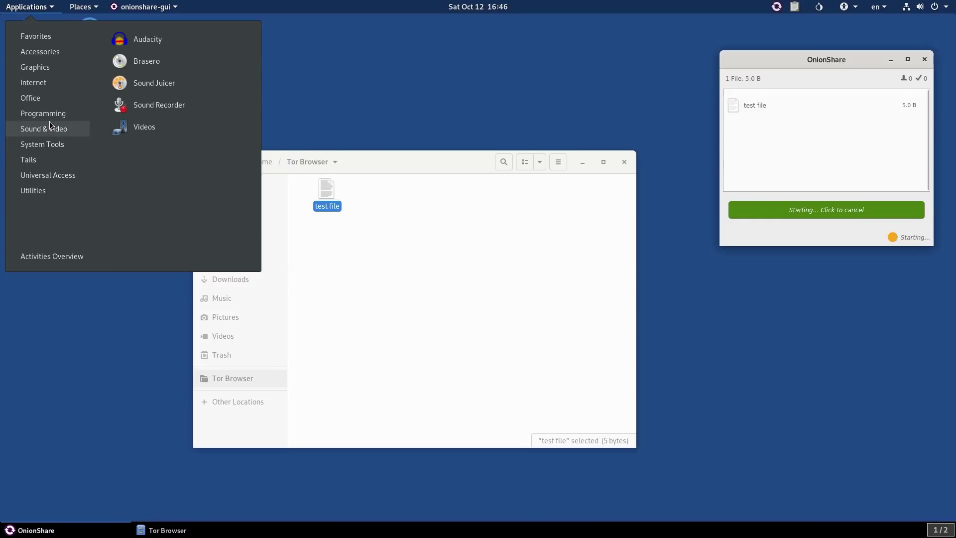
mouse_move(49, 99)
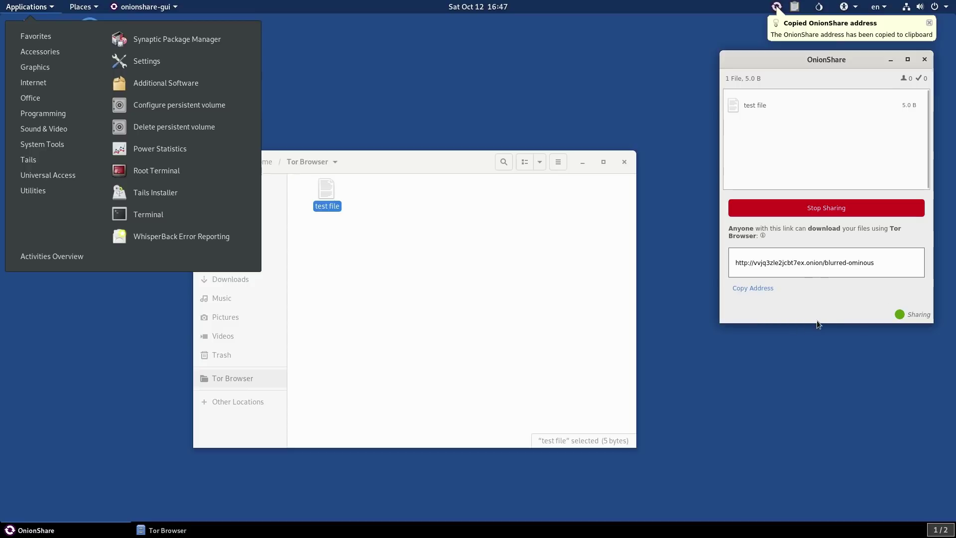
click(829, 262)
Copy the .onion share address, stop sharing, and close both OnionShare and the Files window
click(751, 289)
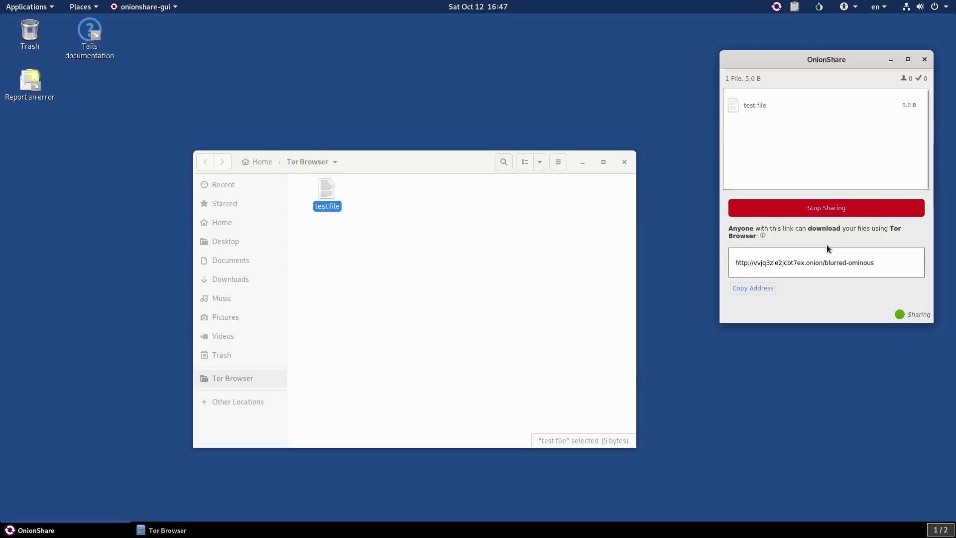
click(829, 210)
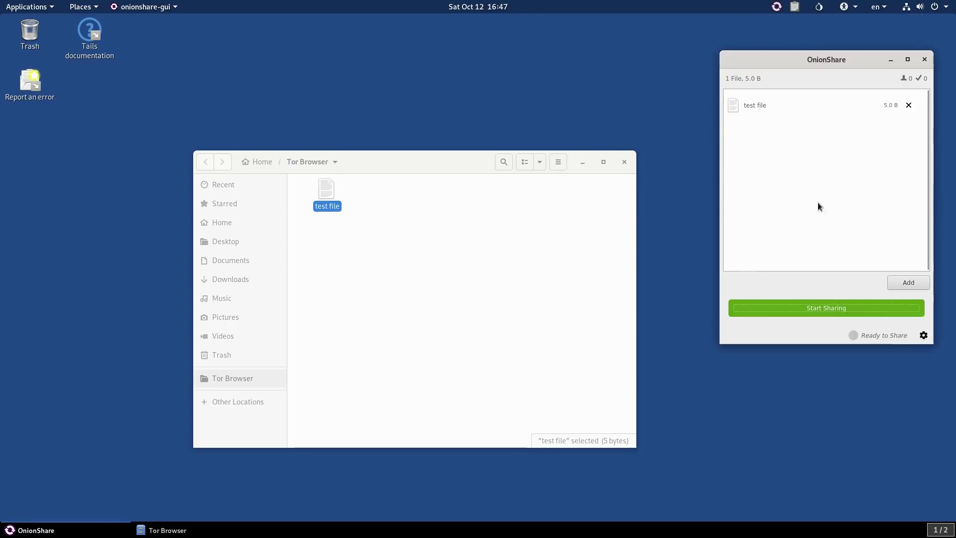
click(925, 59)
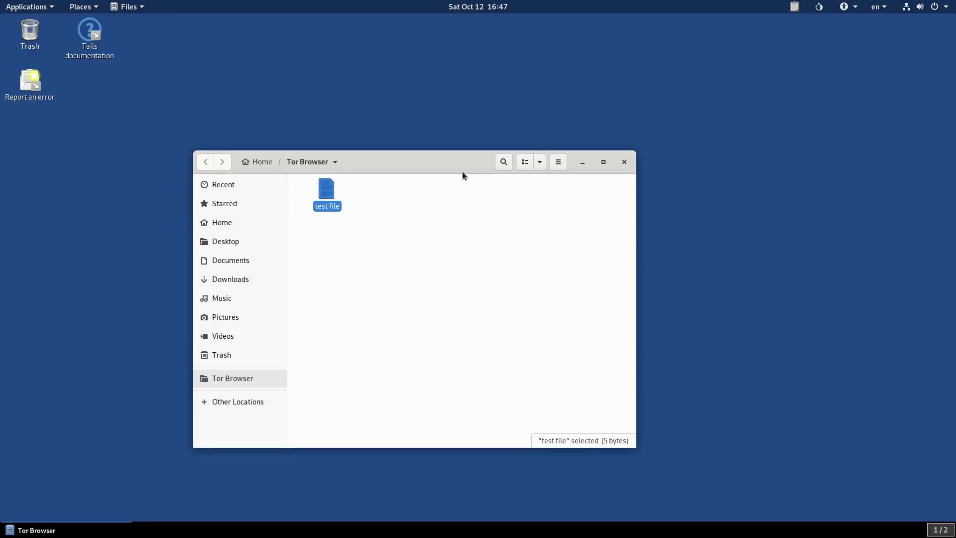
click(629, 162)
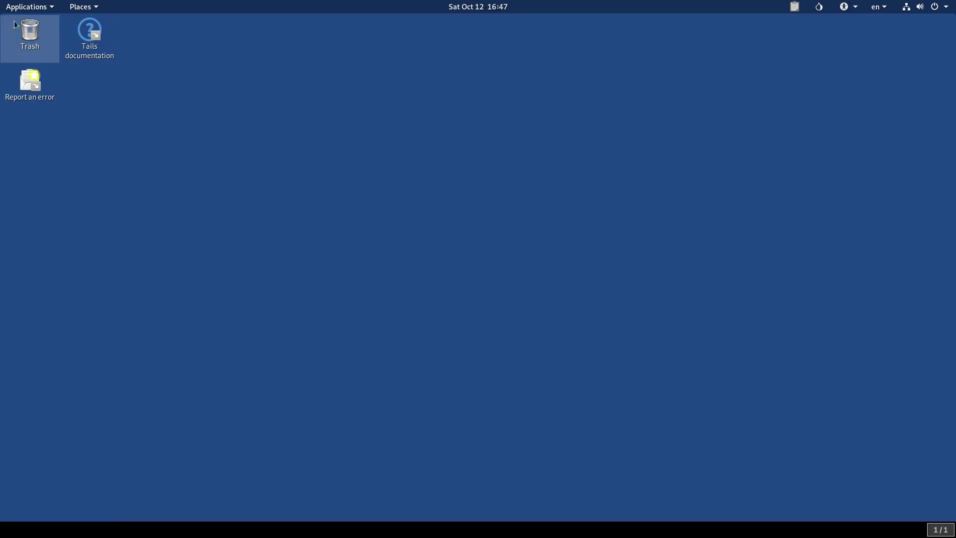
click(3, 6)
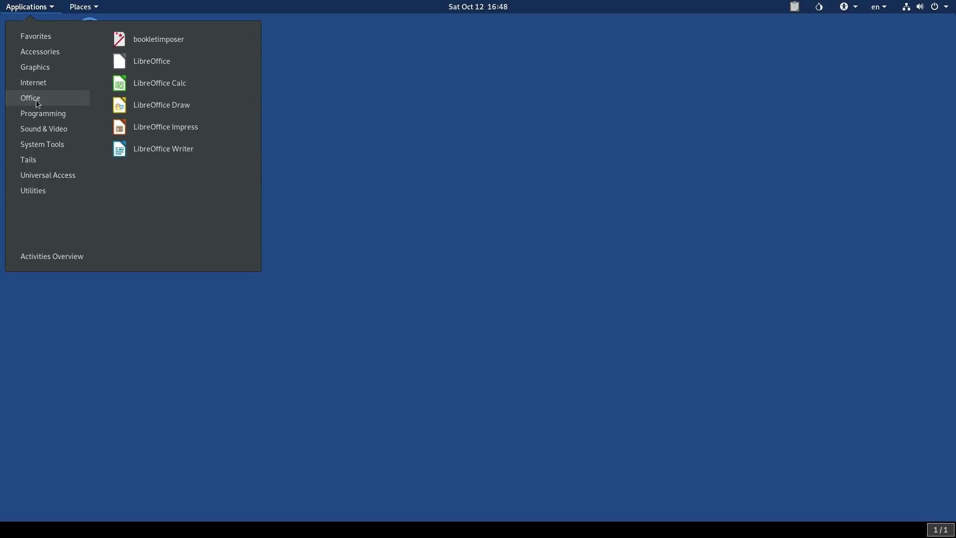
Browse the Office, Internet, System Tools and Utilities categories, ending on the Utilities apps
mouse_move(50, 84)
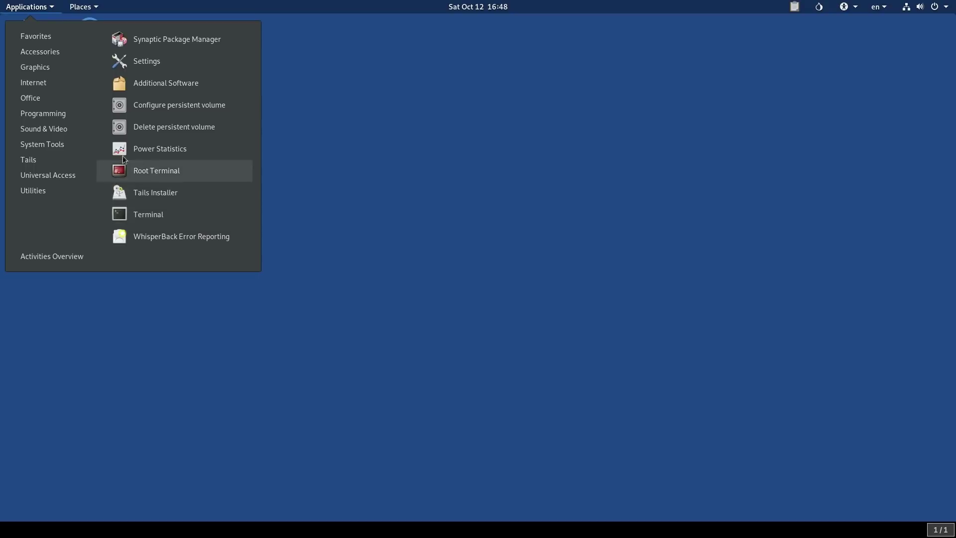
Launch System Monitor from Utilities, view its CPU, memory and network graphs, then close it
mouse_move(45, 198)
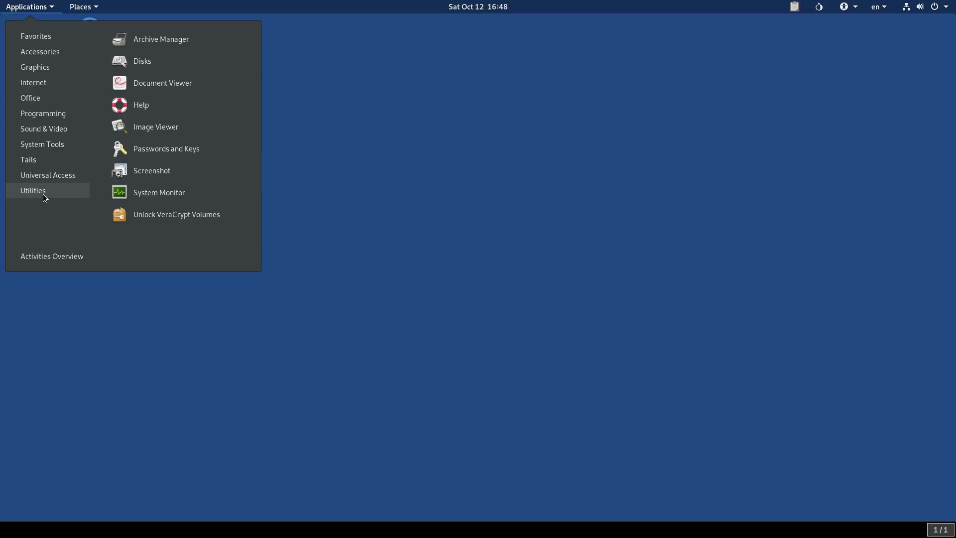
click(159, 192)
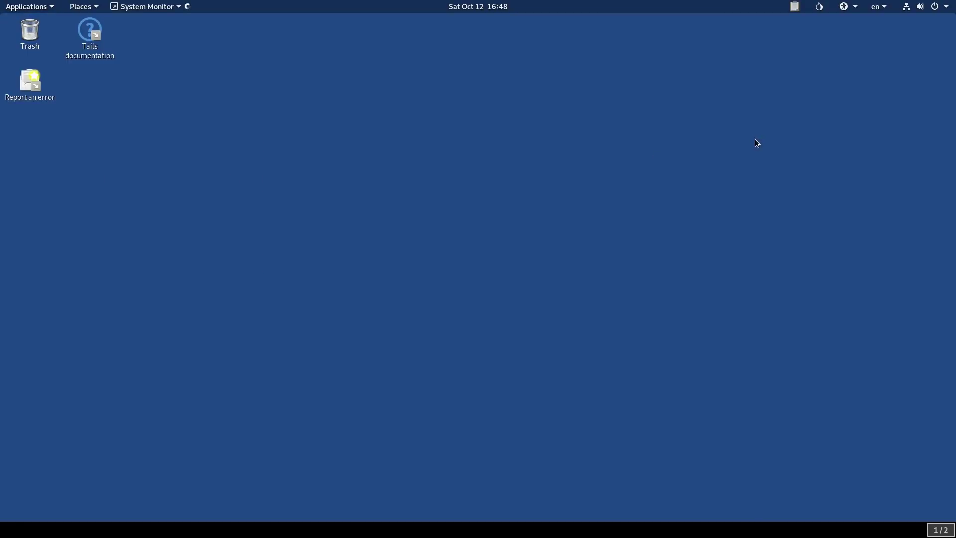
click(167, 35)
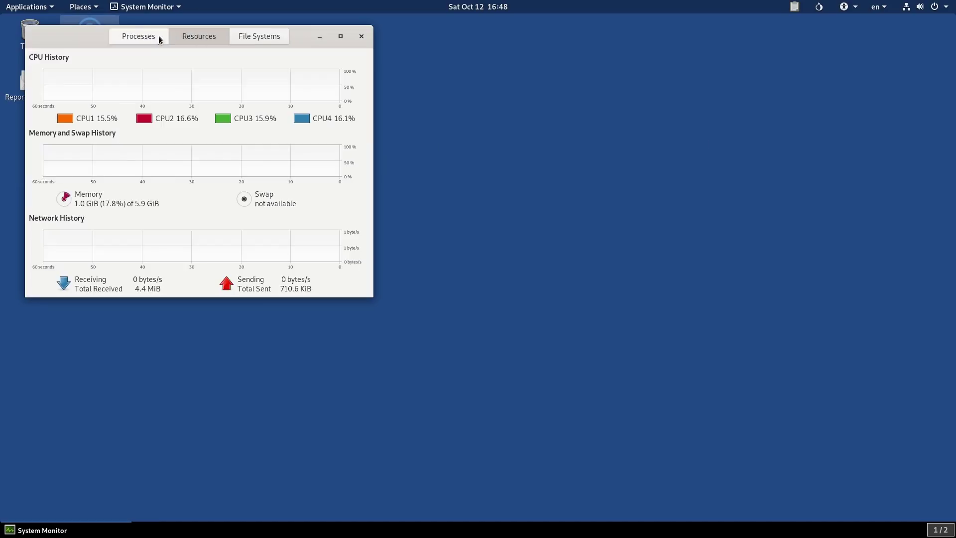
drag(88, 36, 458, 105)
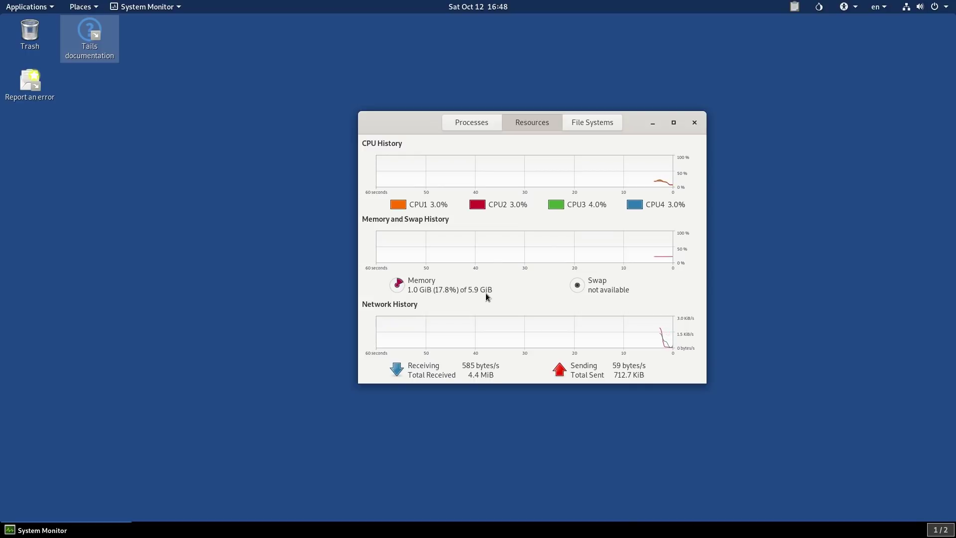
click(695, 122)
click(52, 6)
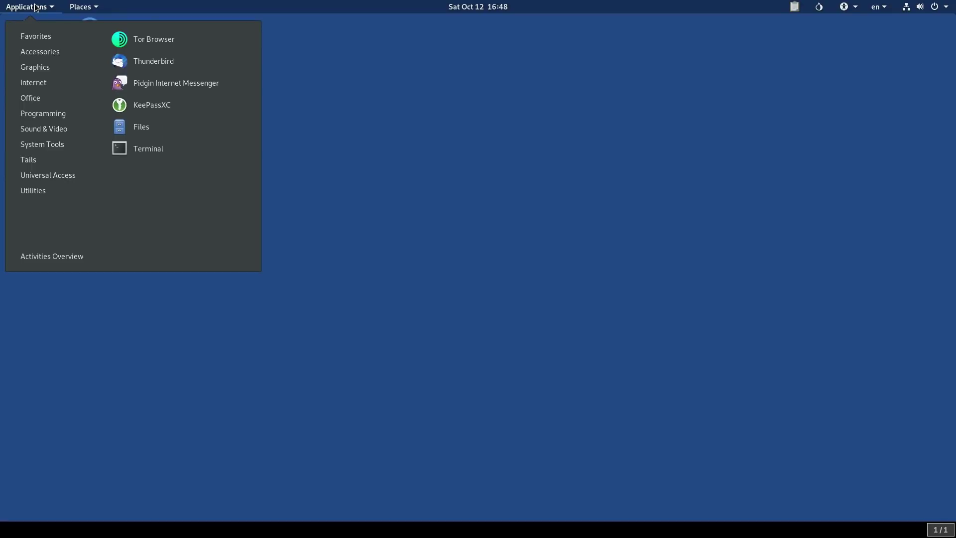
mouse_move(40, 194)
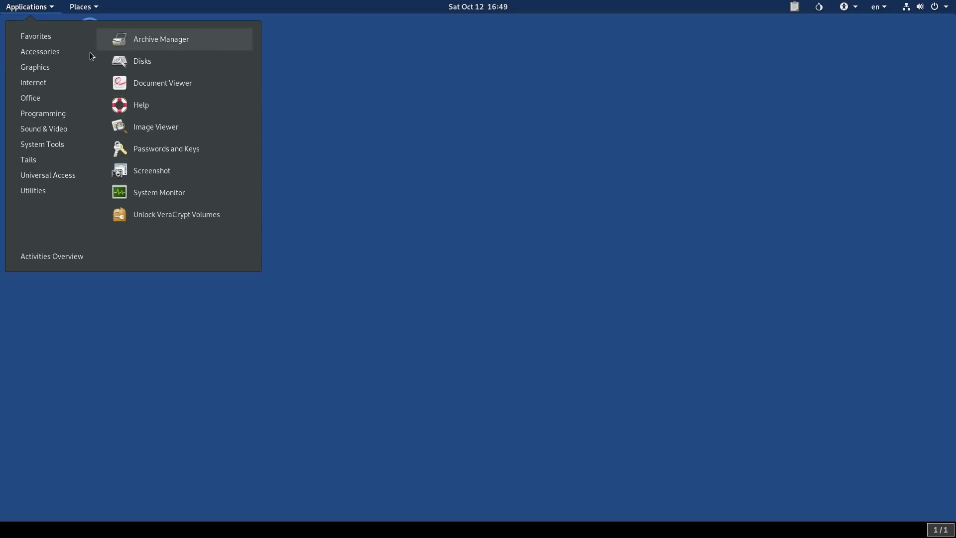
mouse_move(22, 38)
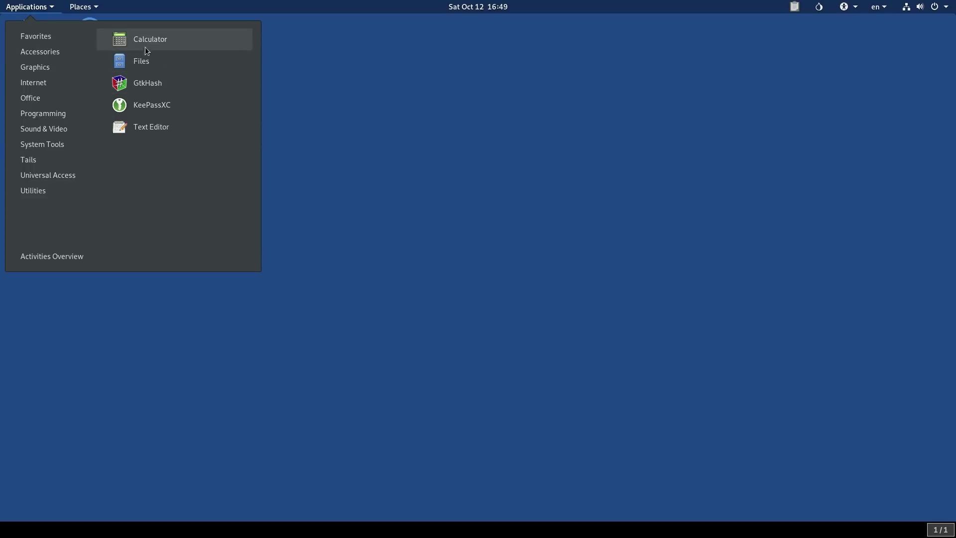
mouse_move(62, 66)
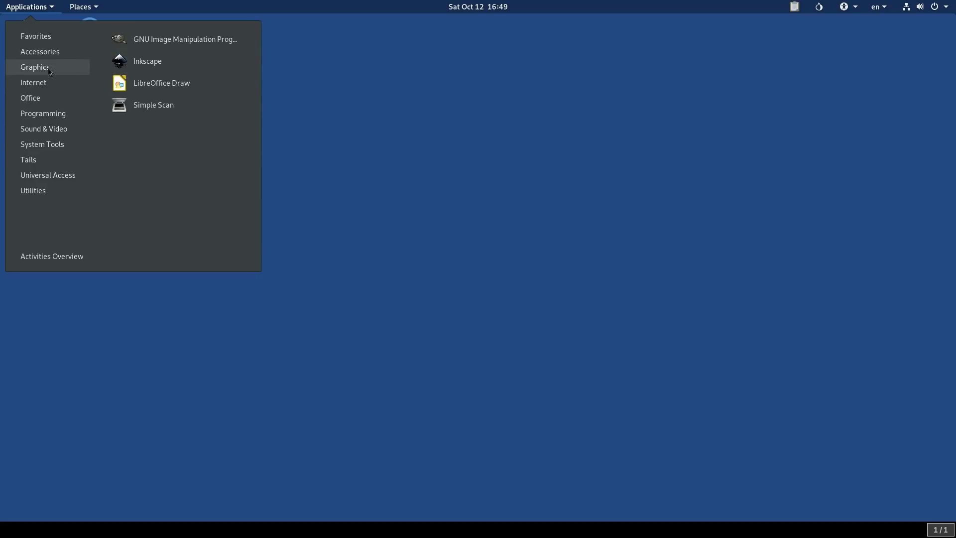
mouse_move(44, 83)
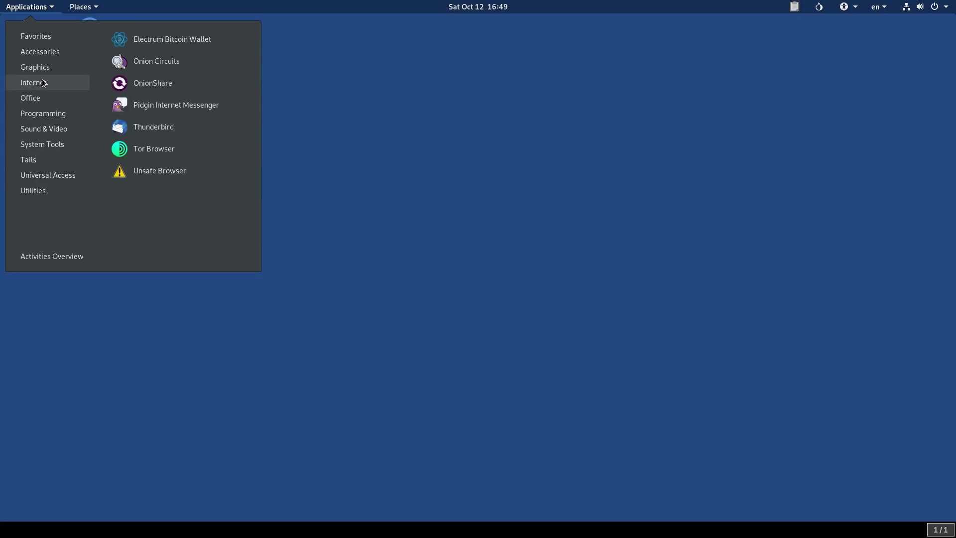
mouse_move(39, 112)
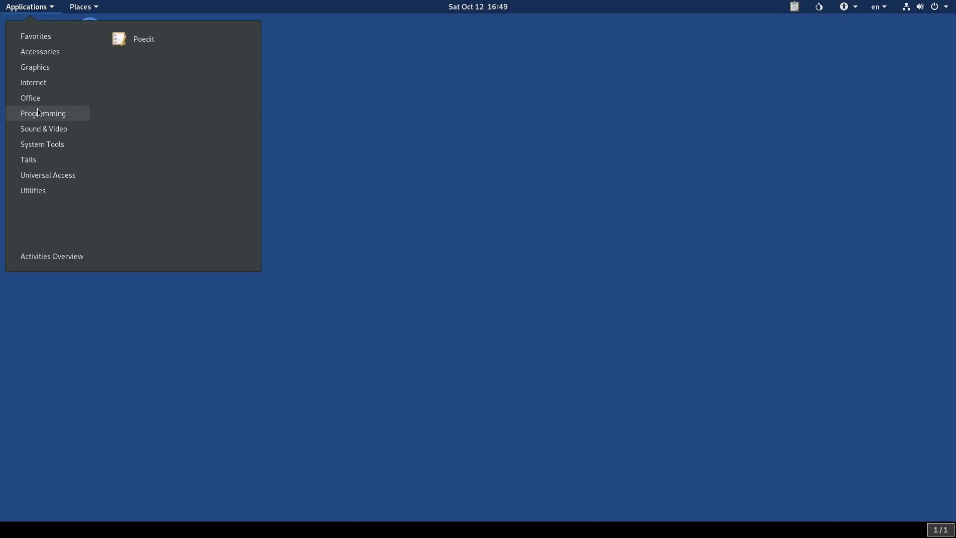
mouse_move(42, 130)
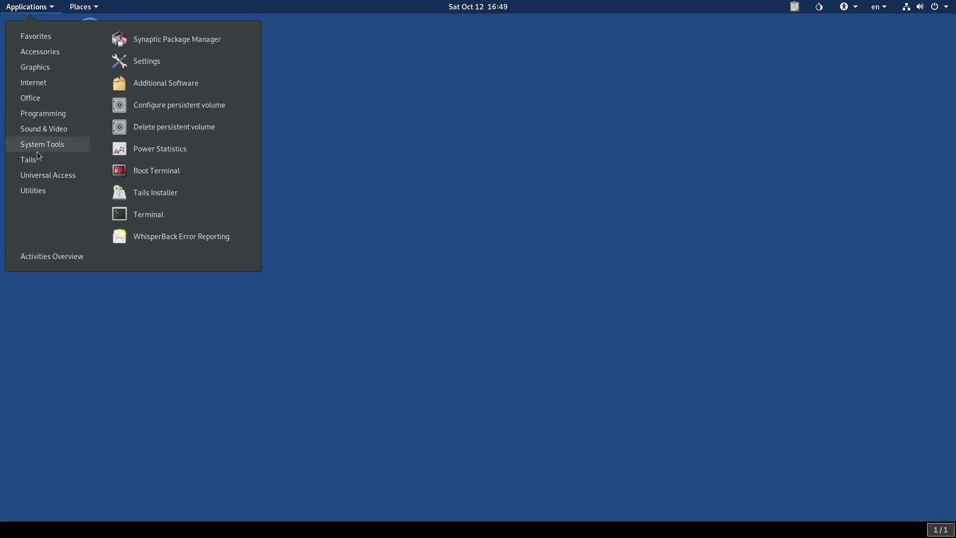
mouse_move(37, 157)
mouse_move(28, 196)
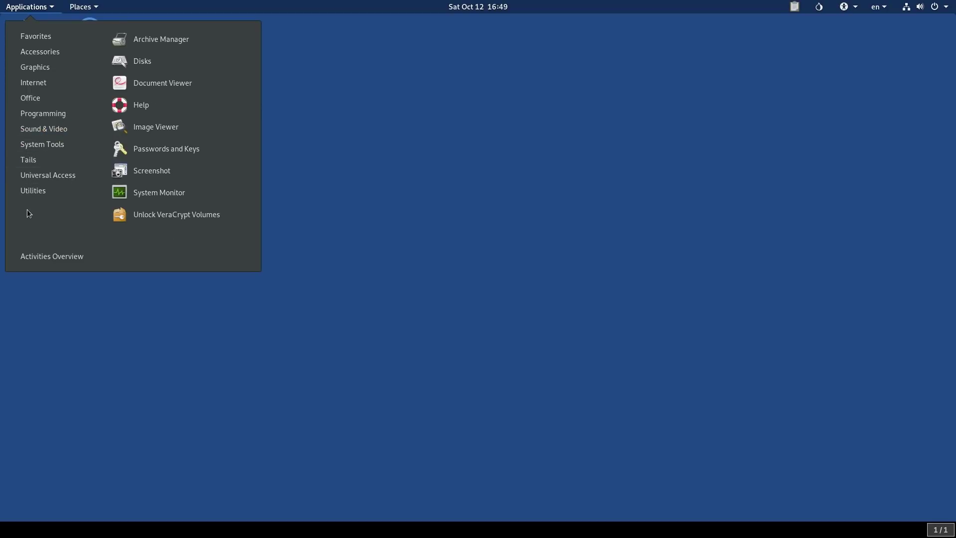
click(49, 307)
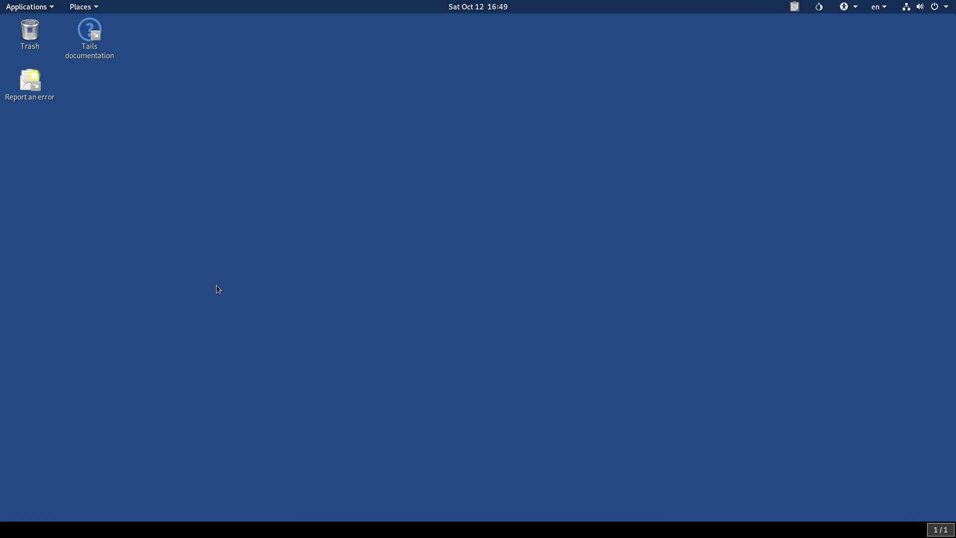